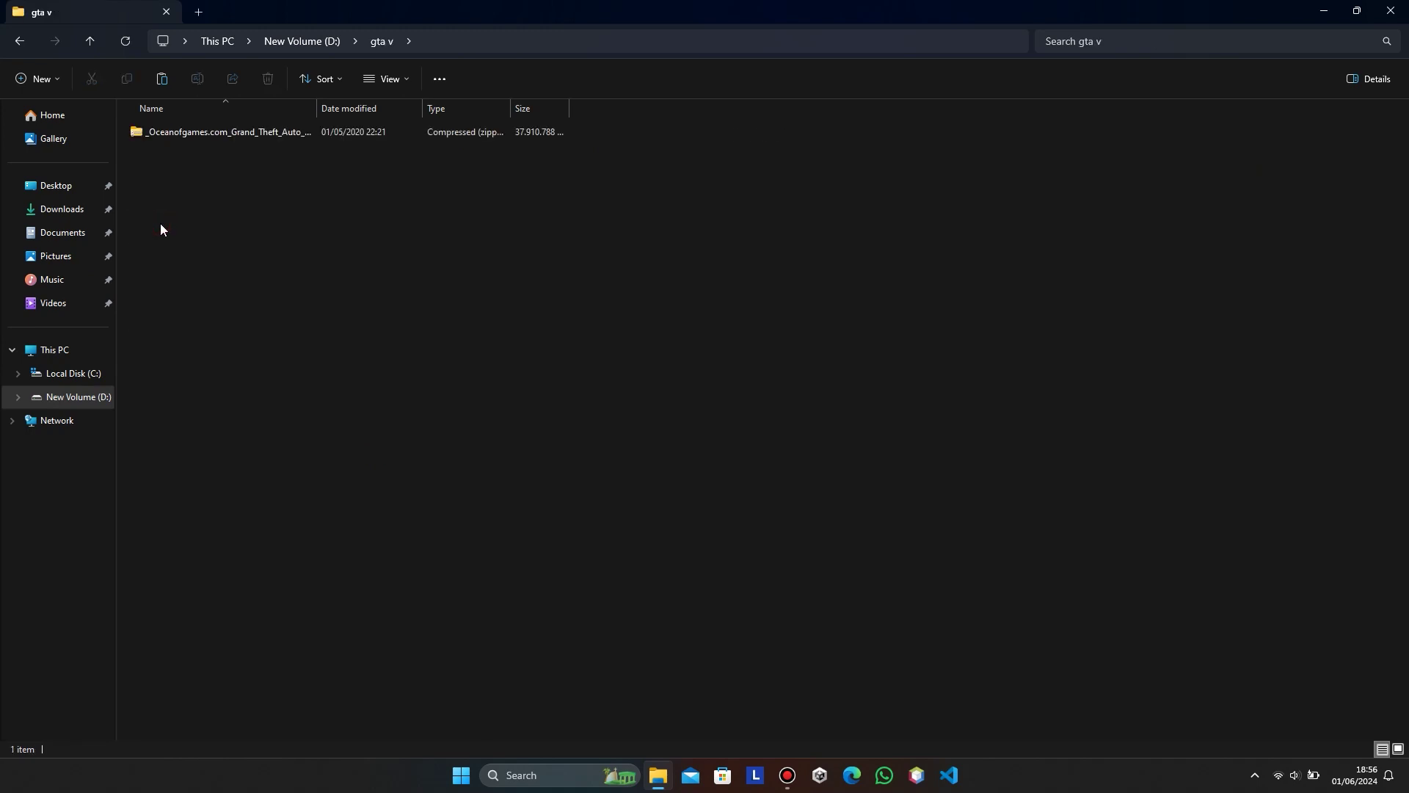
- Turn off the computer's Wi-Fi connection
left_click(251, 135)
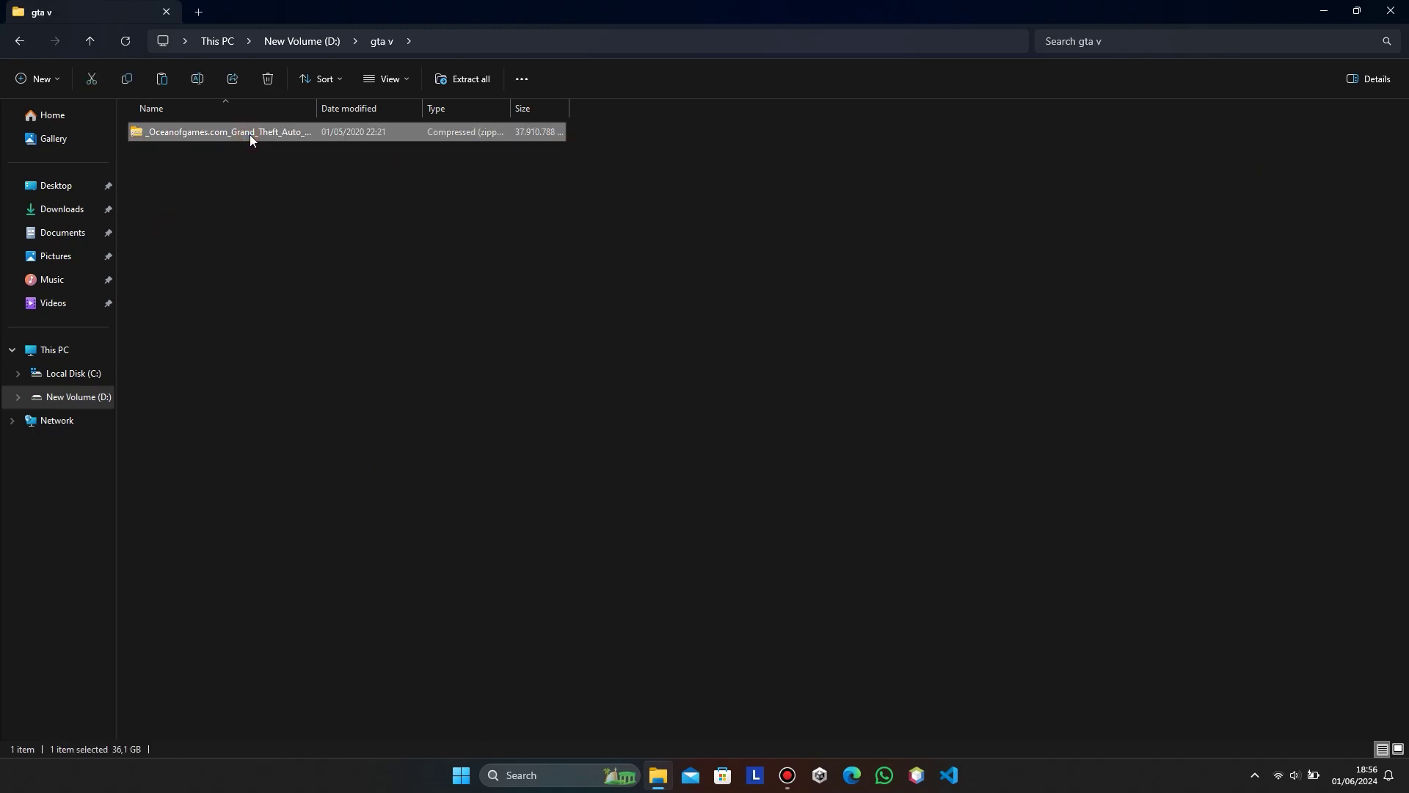
left_click(1277, 776)
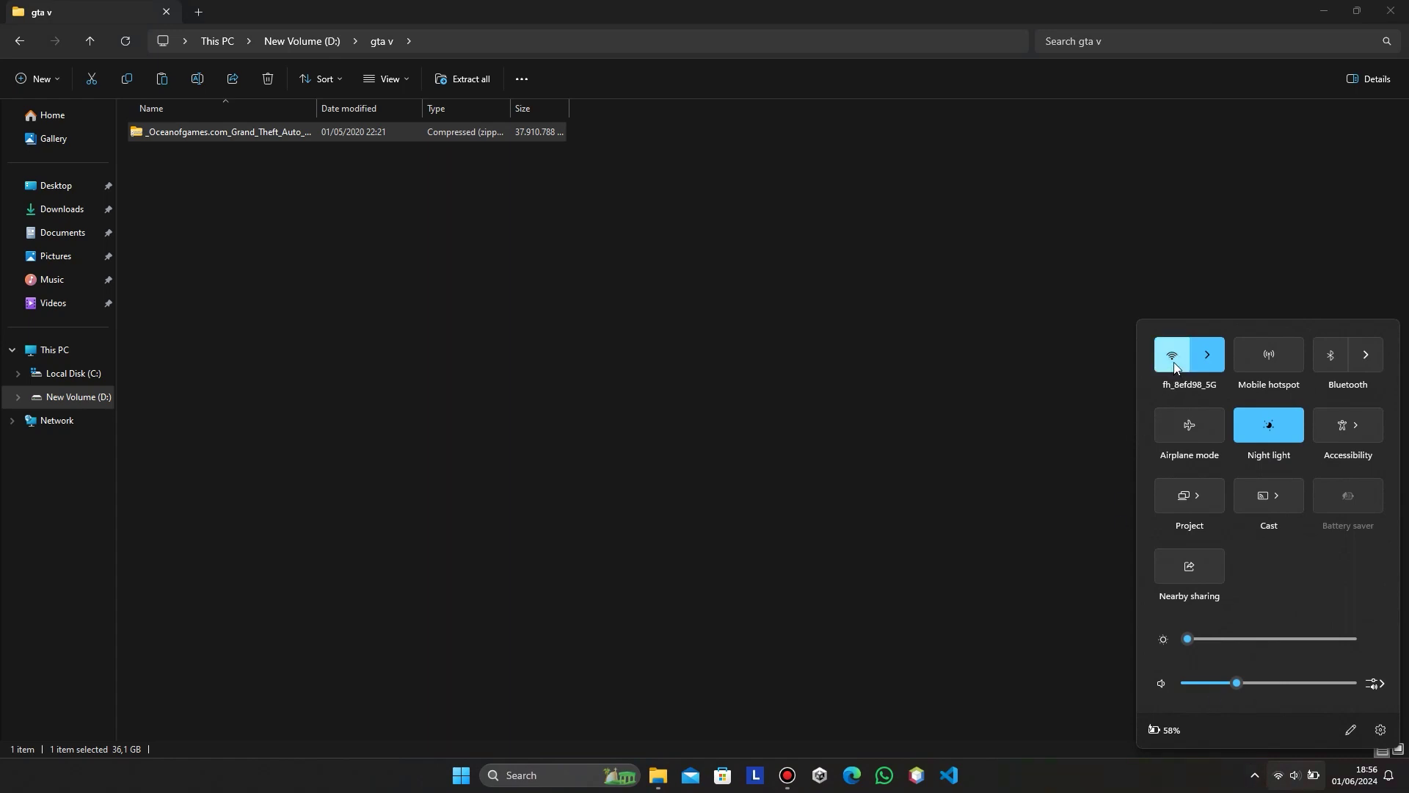
left_click(1175, 367)
- Open Windows Settings and go through Privacy & security to Windows Security's Virus & threat protection page
right_click(1105, 776)
left_click(1165, 741)
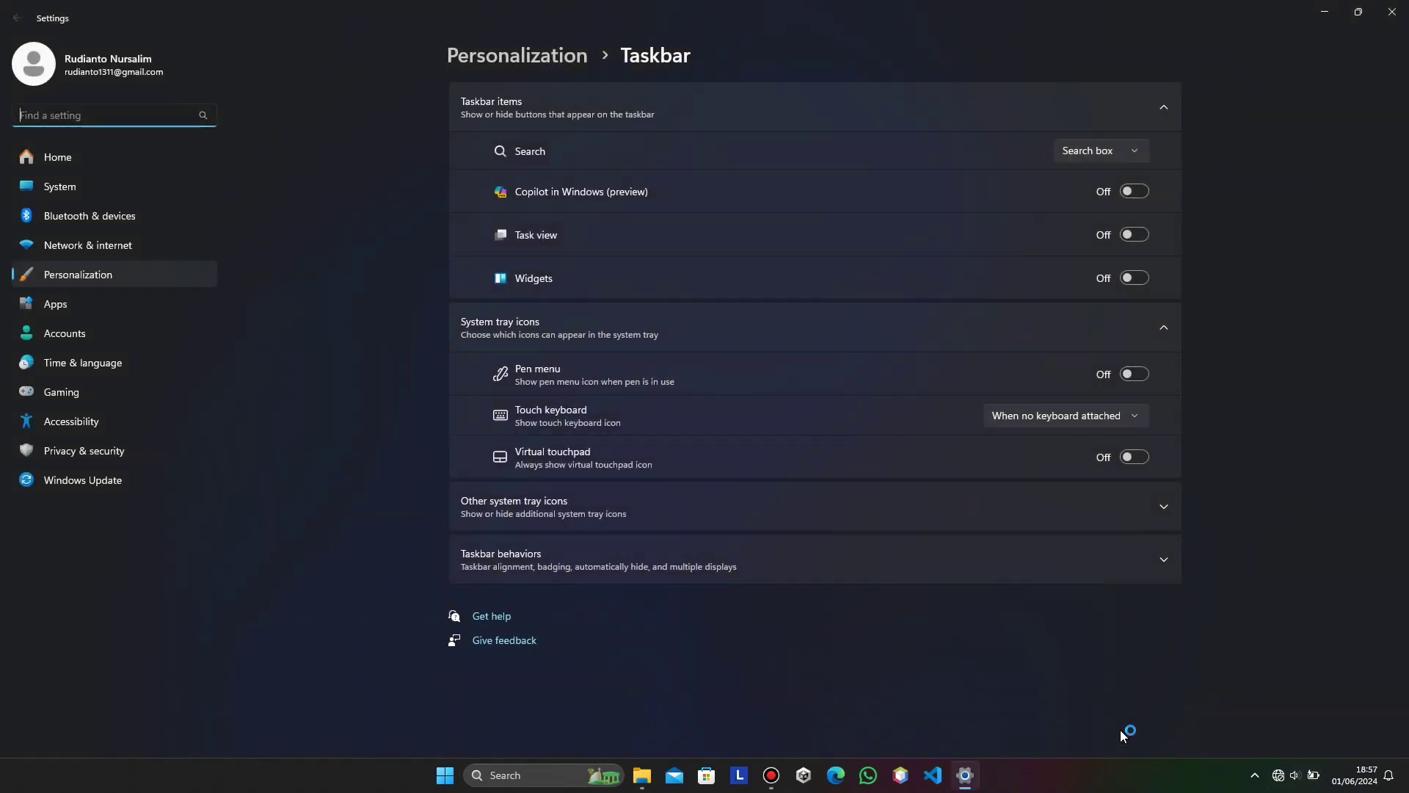
left_click(85, 488)
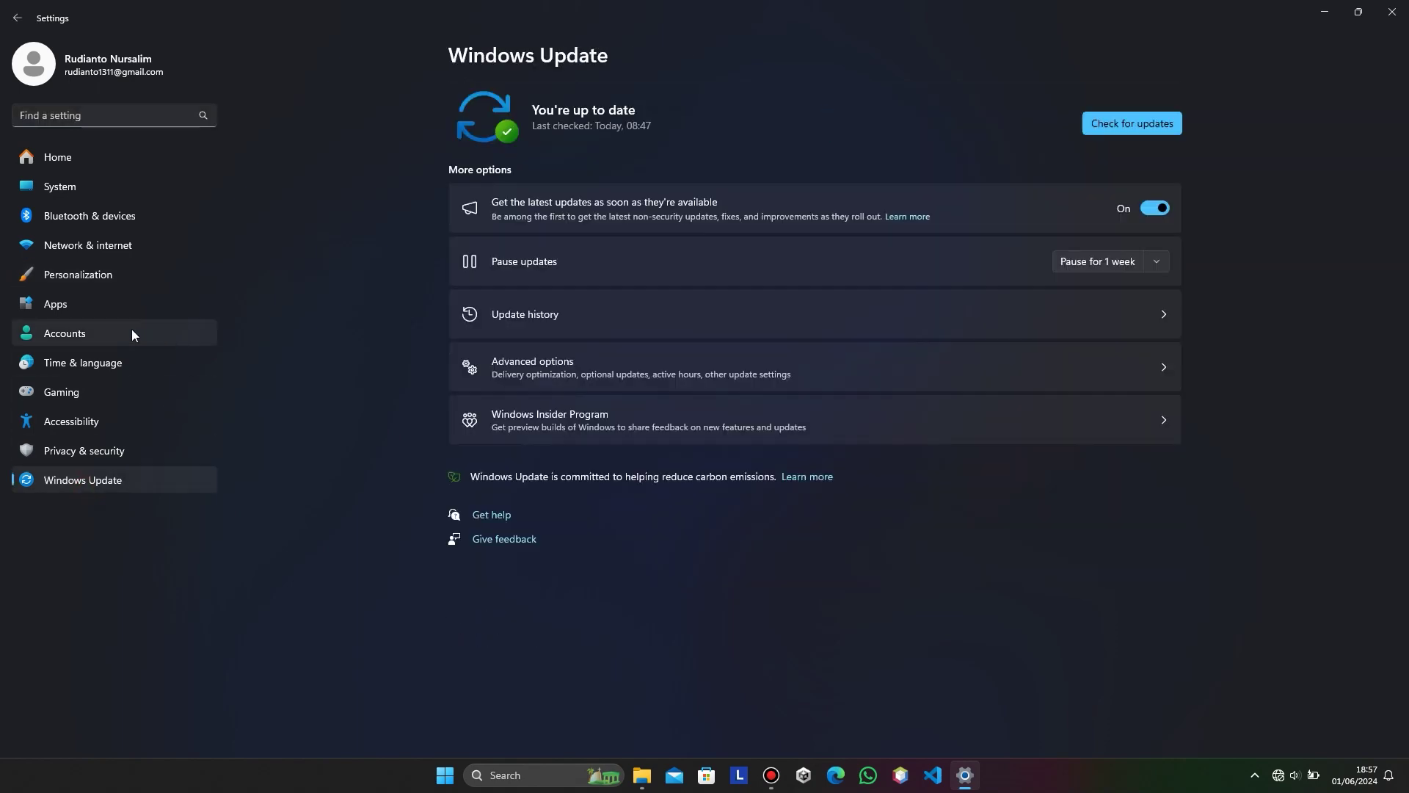
left_click(84, 219)
left_click(94, 449)
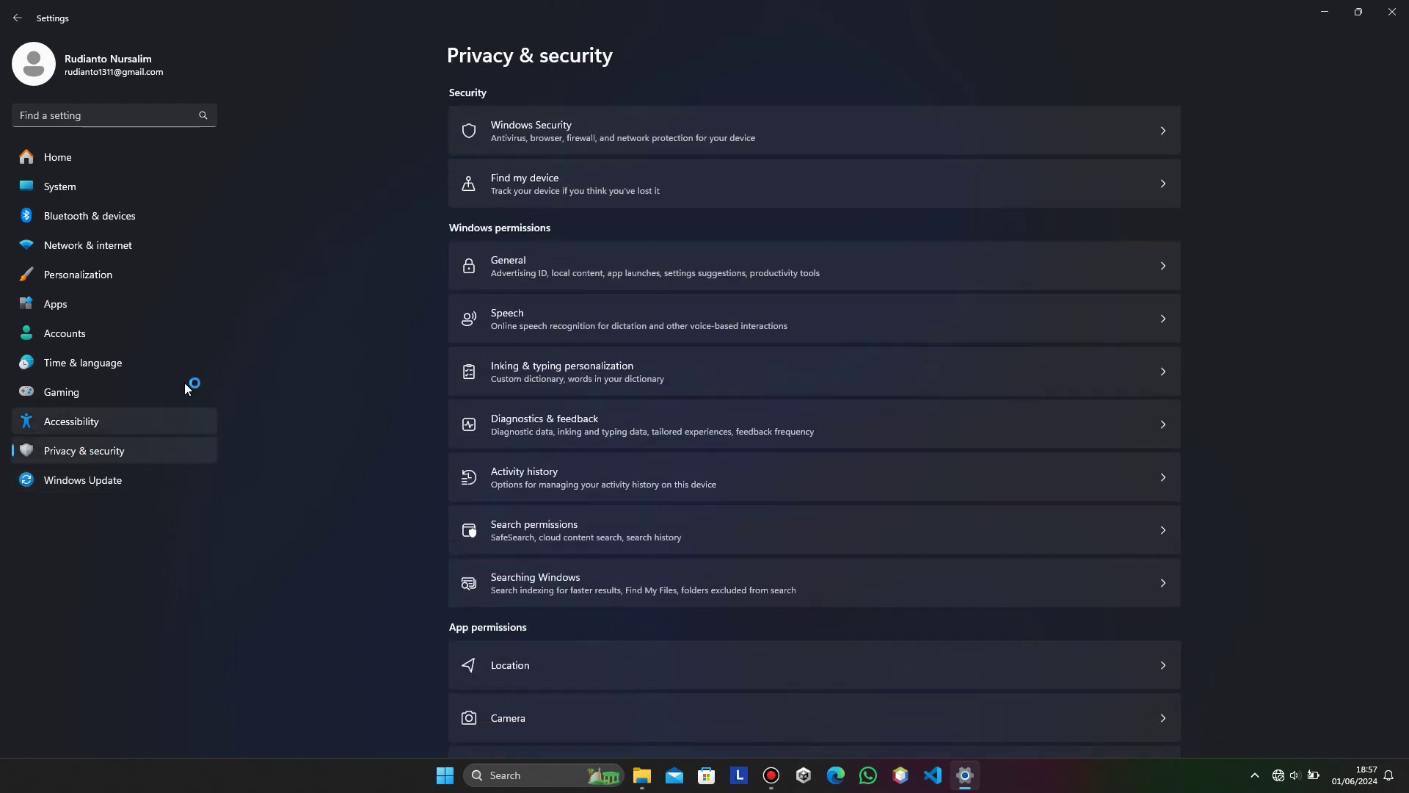
left_click(510, 145)
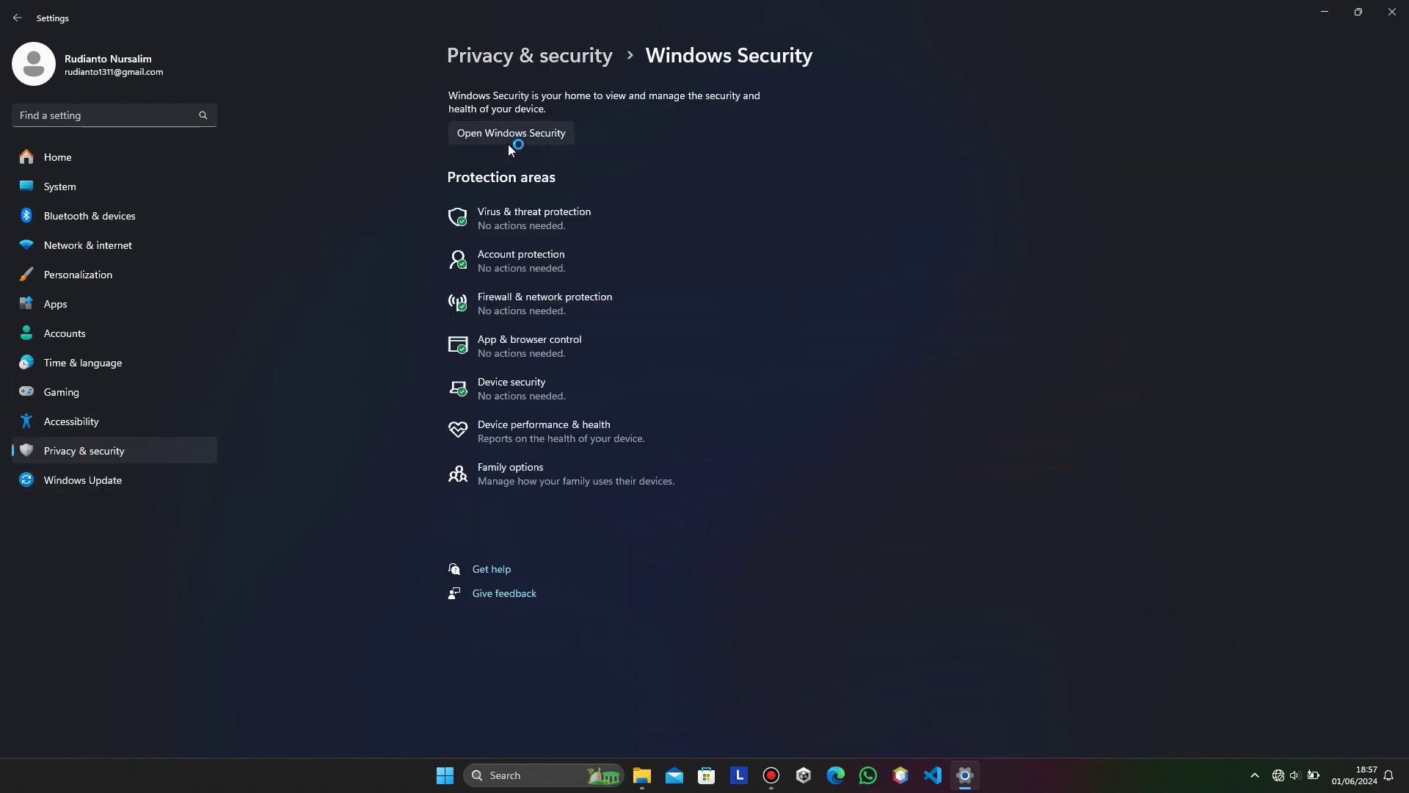
left_click(507, 219)
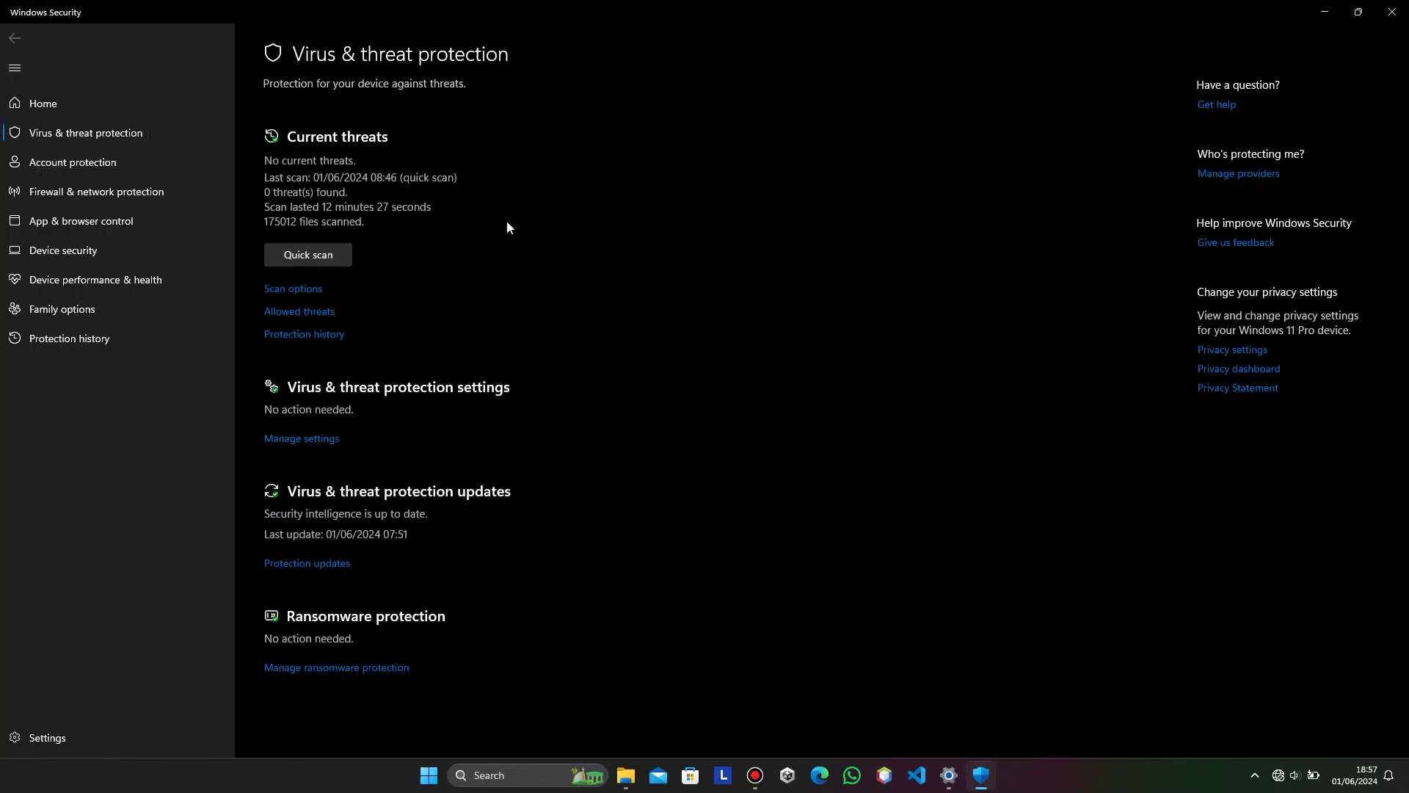
- Turn off Real-time protection in the Virus & threat protection settings and close Windows Security and Settings
left_click(314, 440)
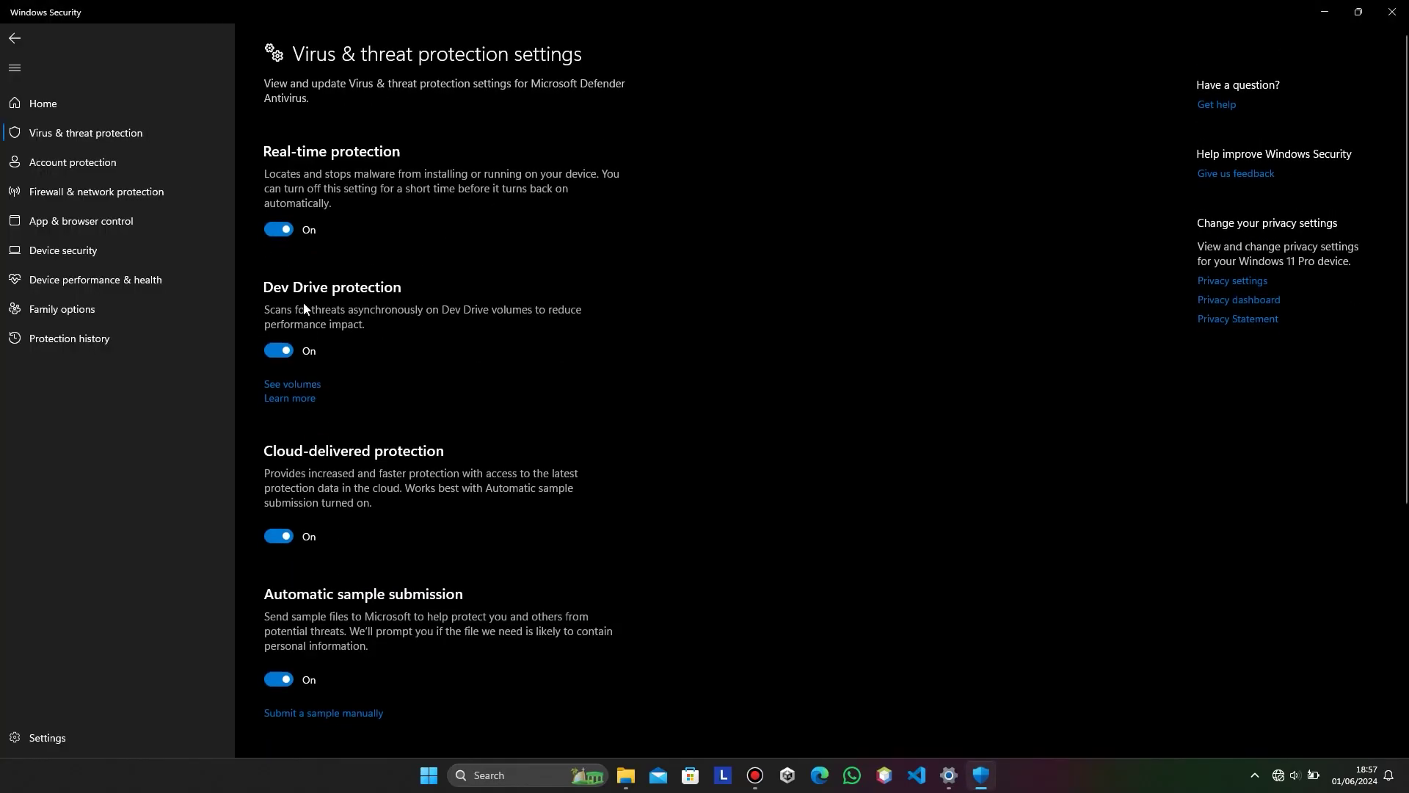
left_click(285, 230)
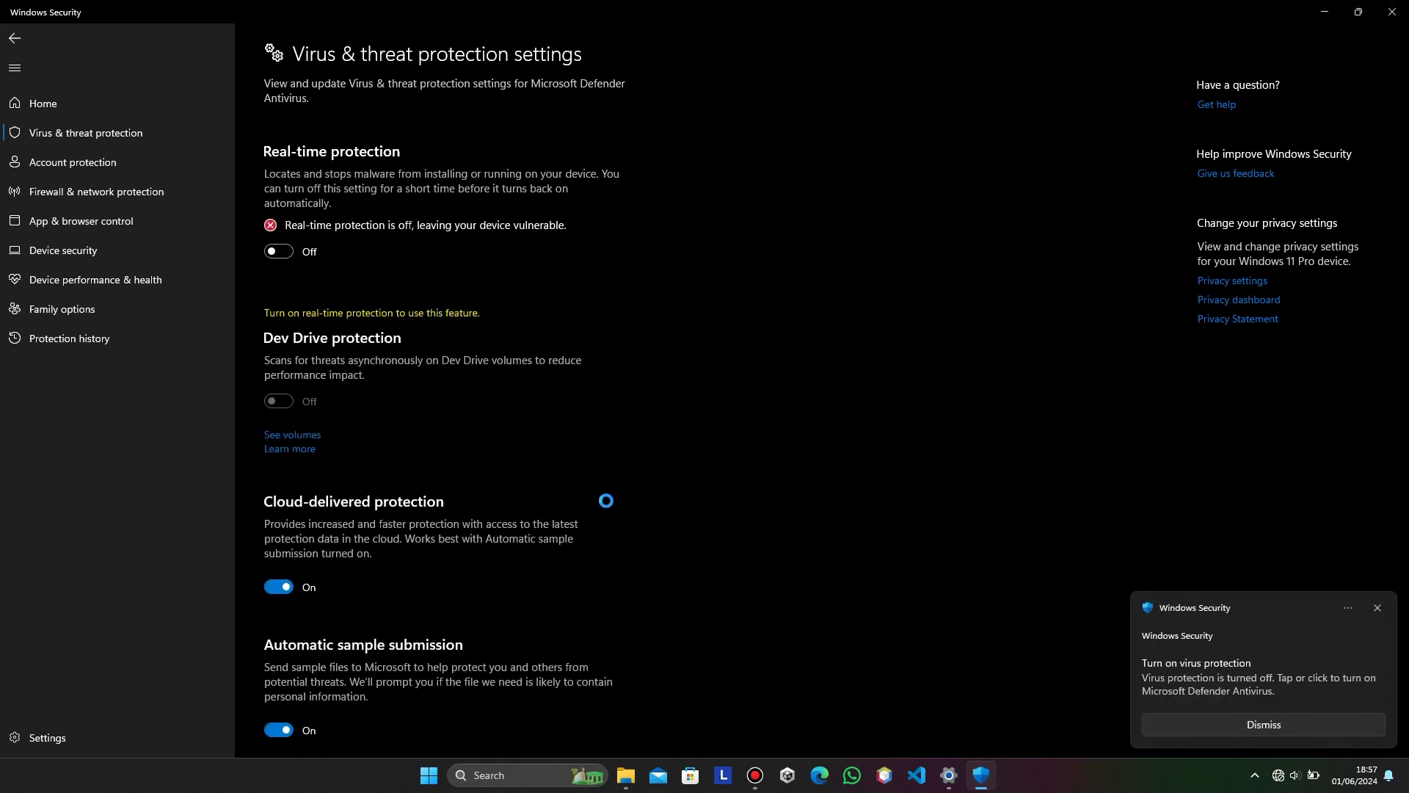
left_click(1377, 609)
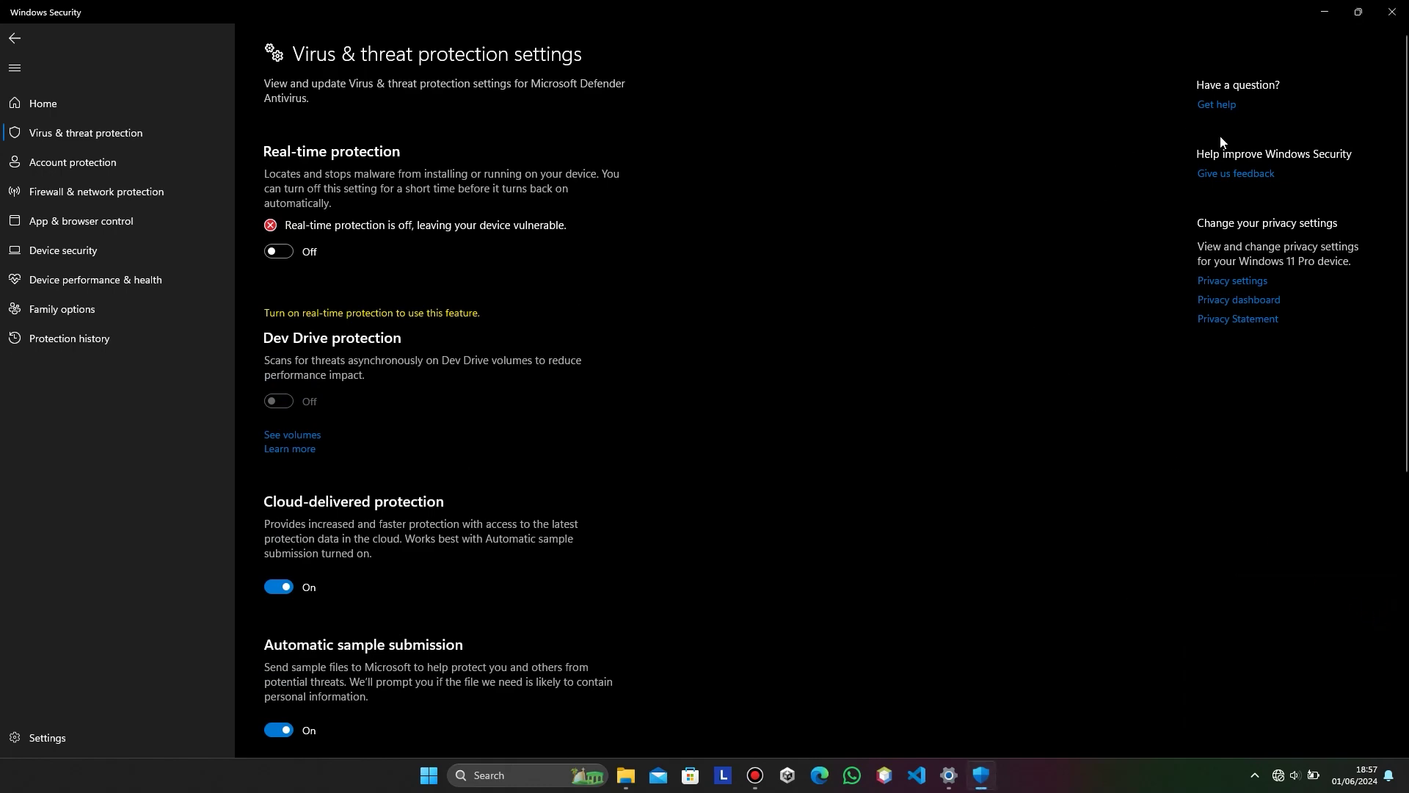
left_click(1393, 14)
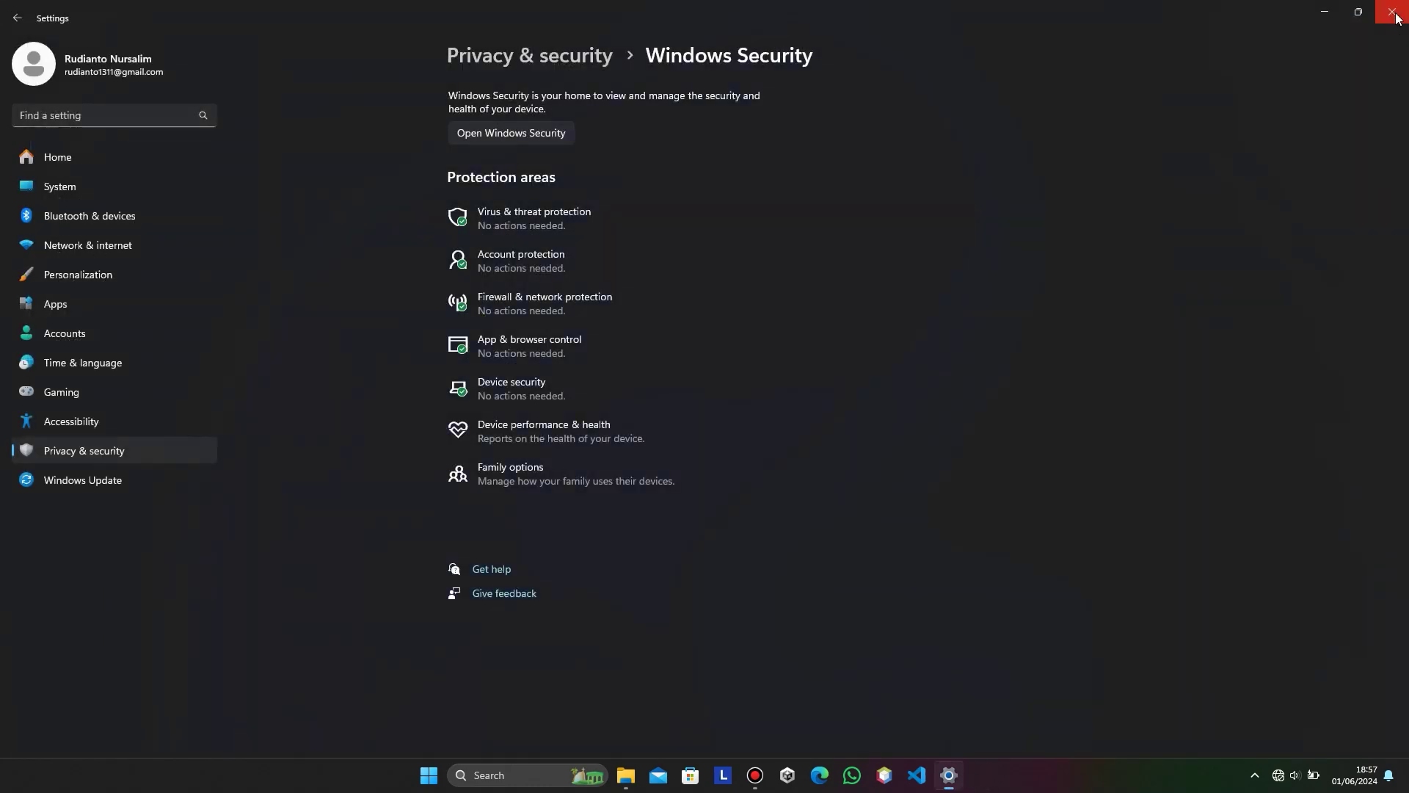
left_click(1392, 12)
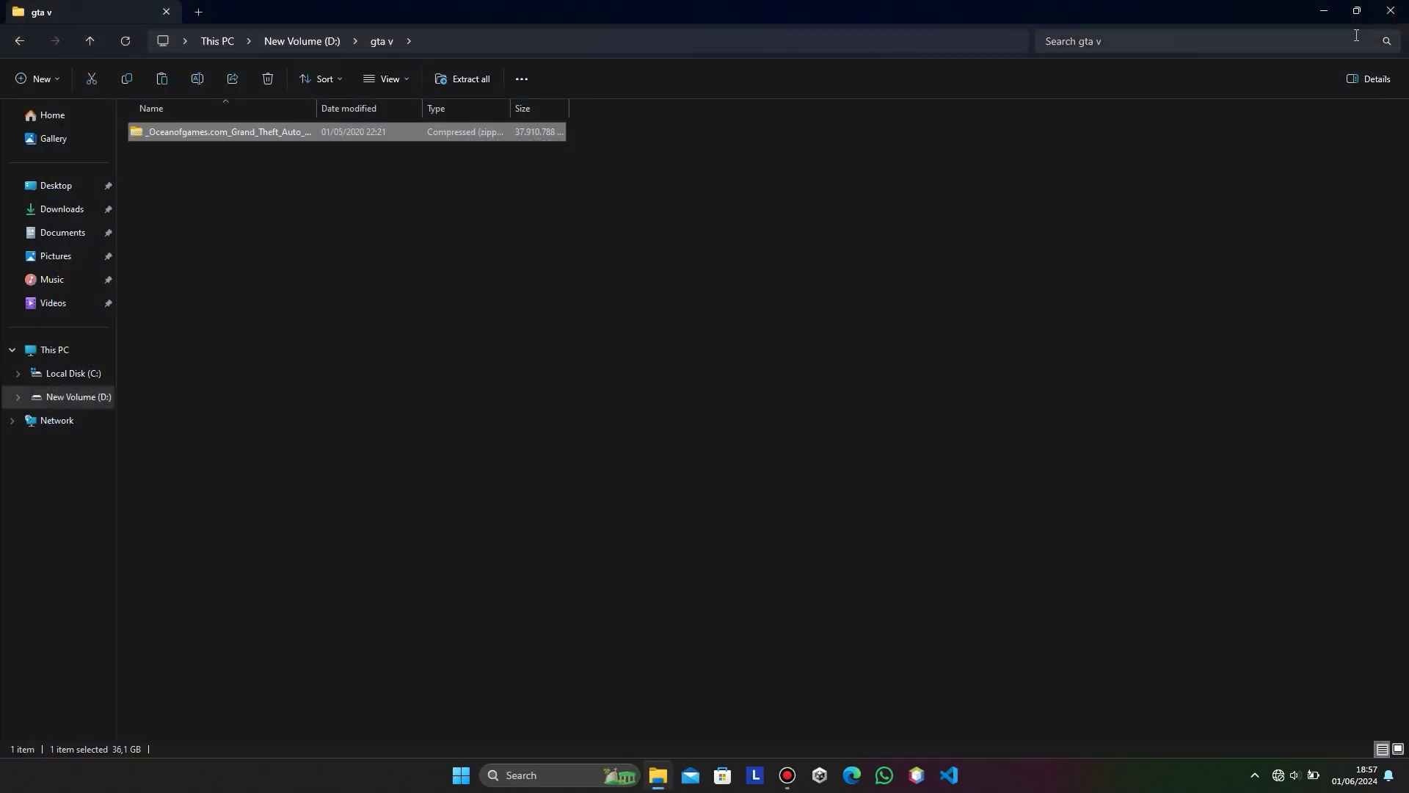
- Extract the Grand Theft Auto V zip archive with 7-Zip into the subfolder _Oceanofgames.com_Grand_Theft_Auto_V_Repack
right_click(229, 135)
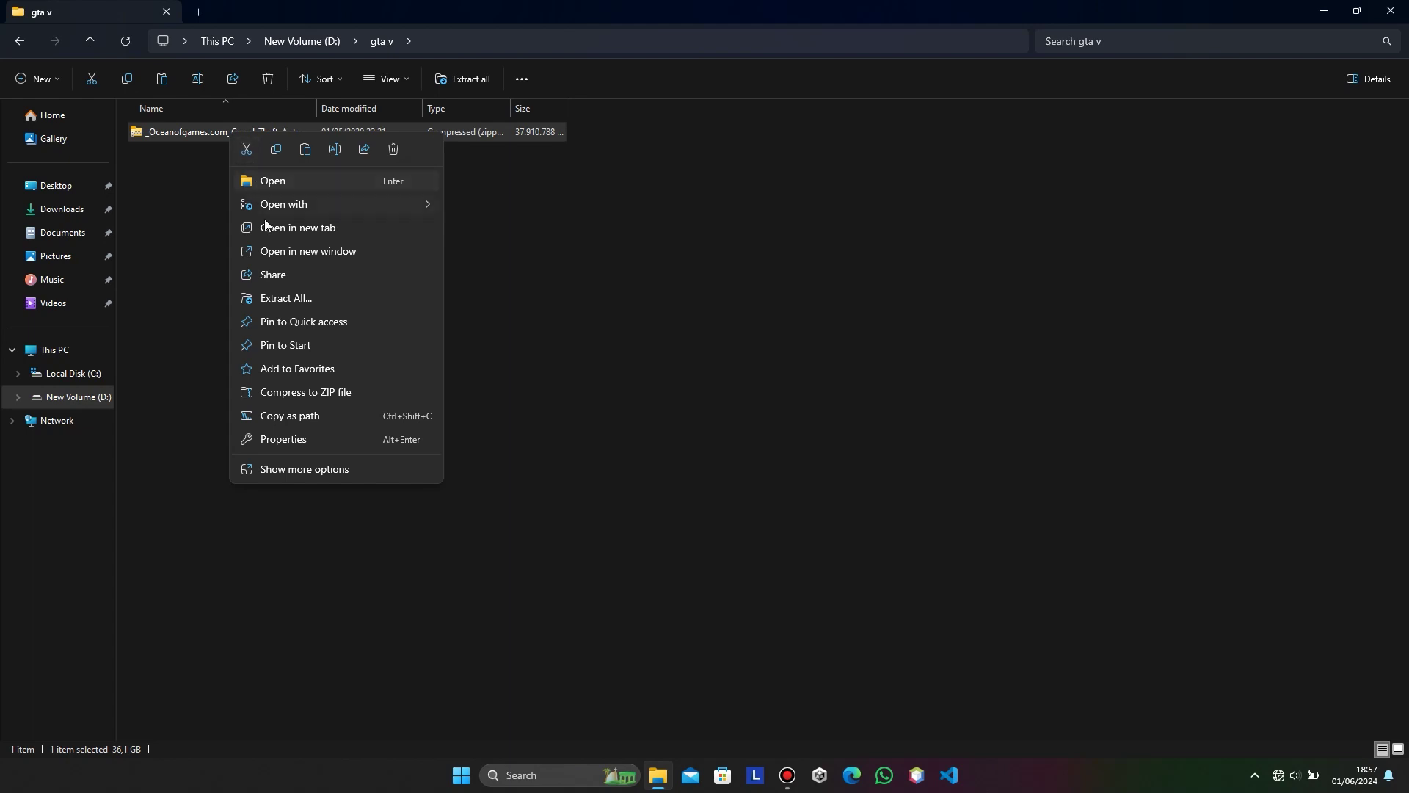
left_click(306, 467)
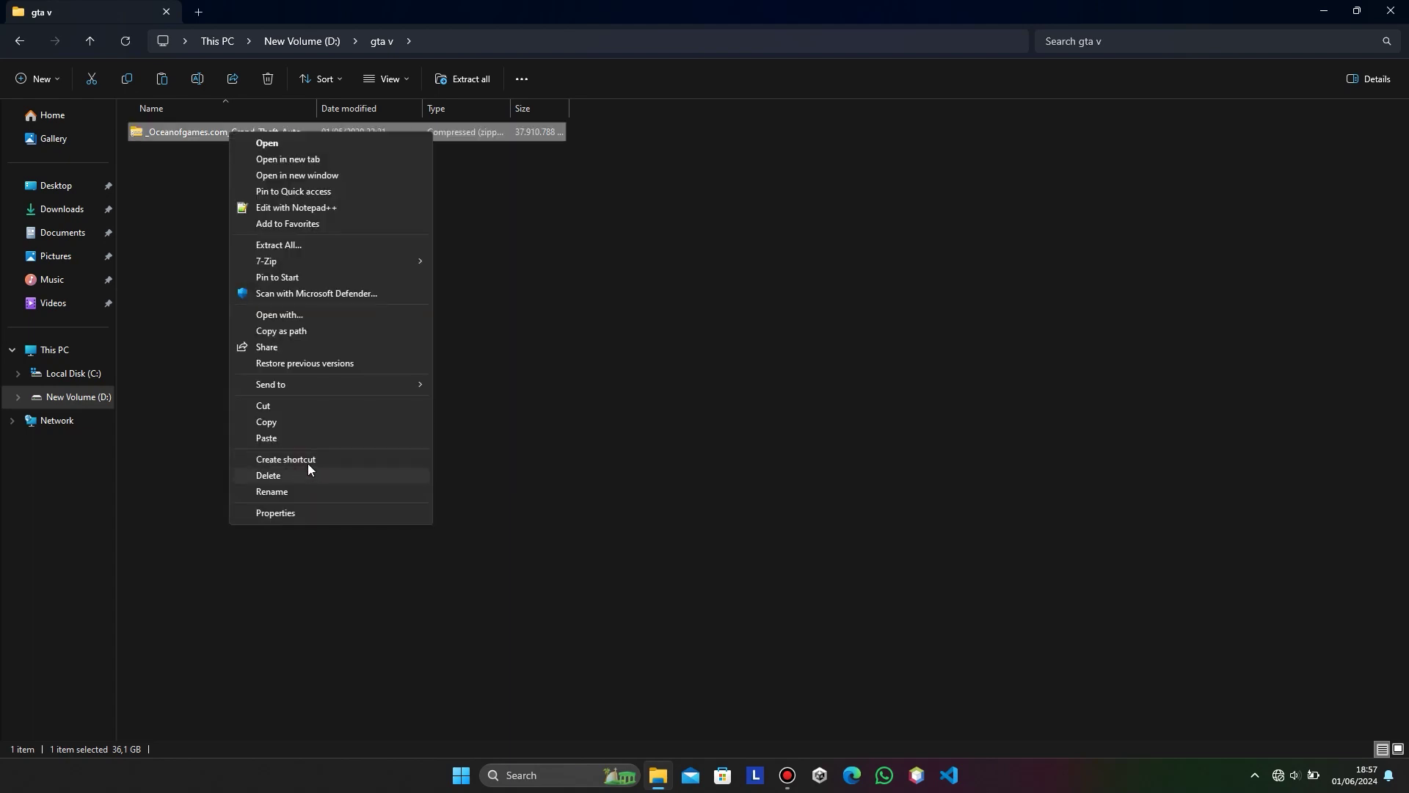
mouse_move(419, 263)
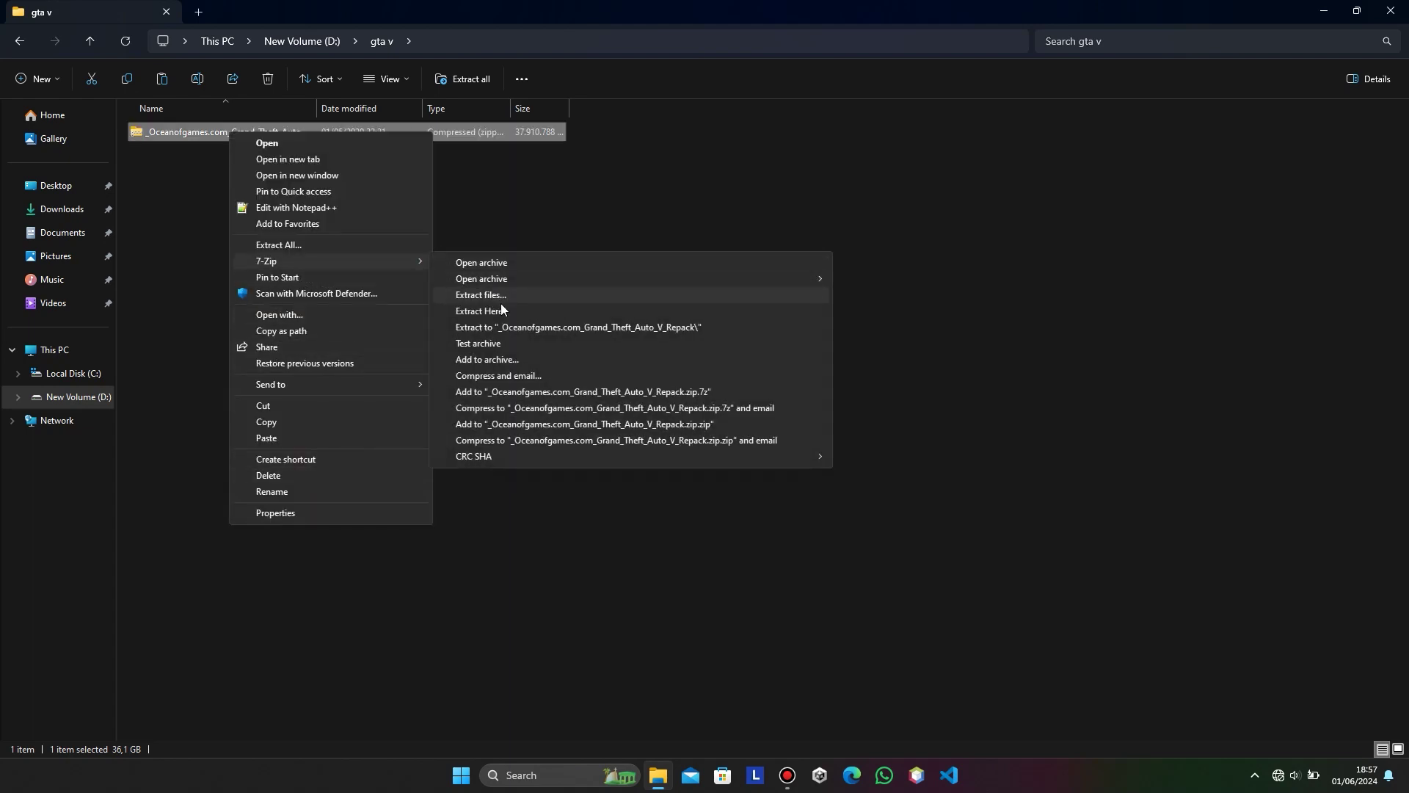
left_click(519, 328)
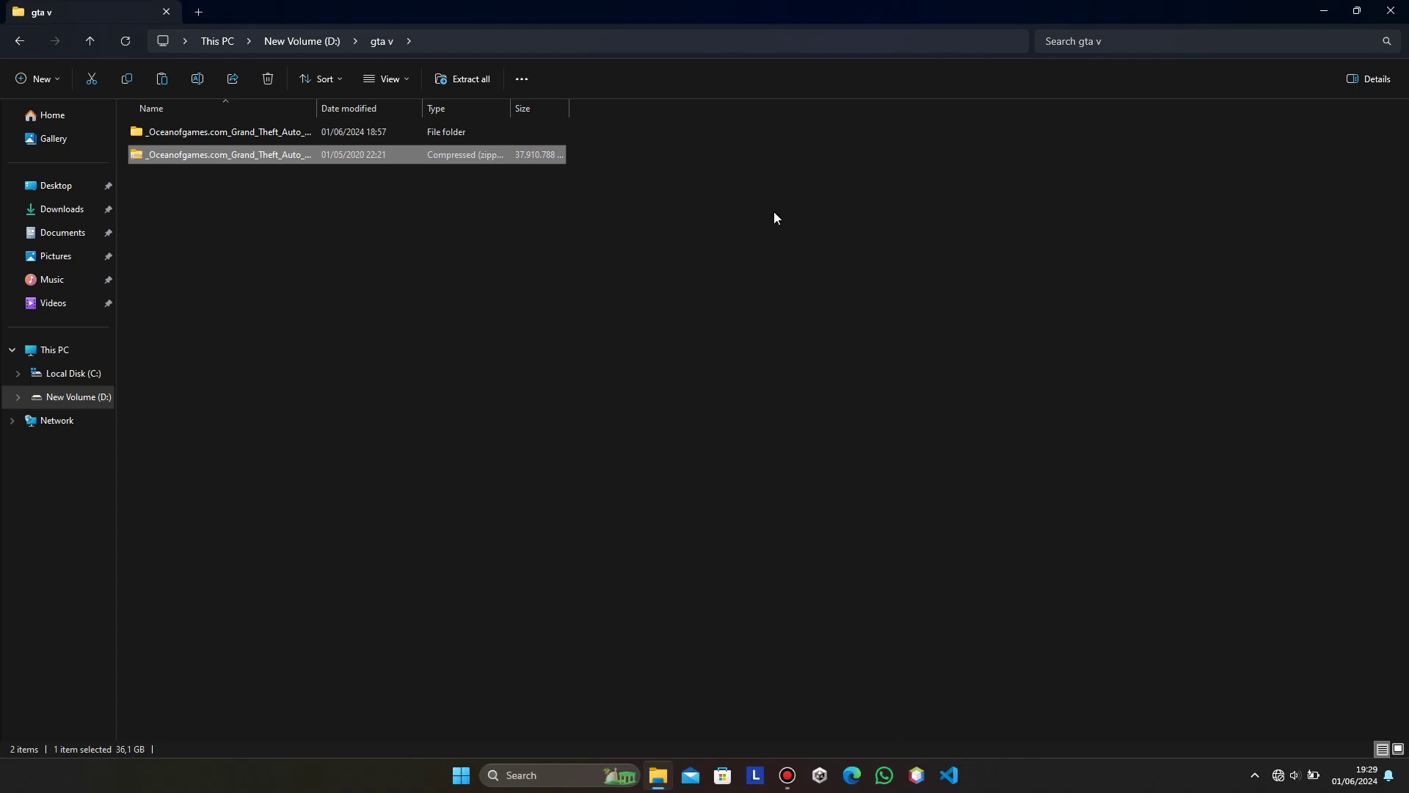
- Run the setup application as administrator from the extracted Grand_Theft_Auto_V_Repack folder
double_click(205, 126)
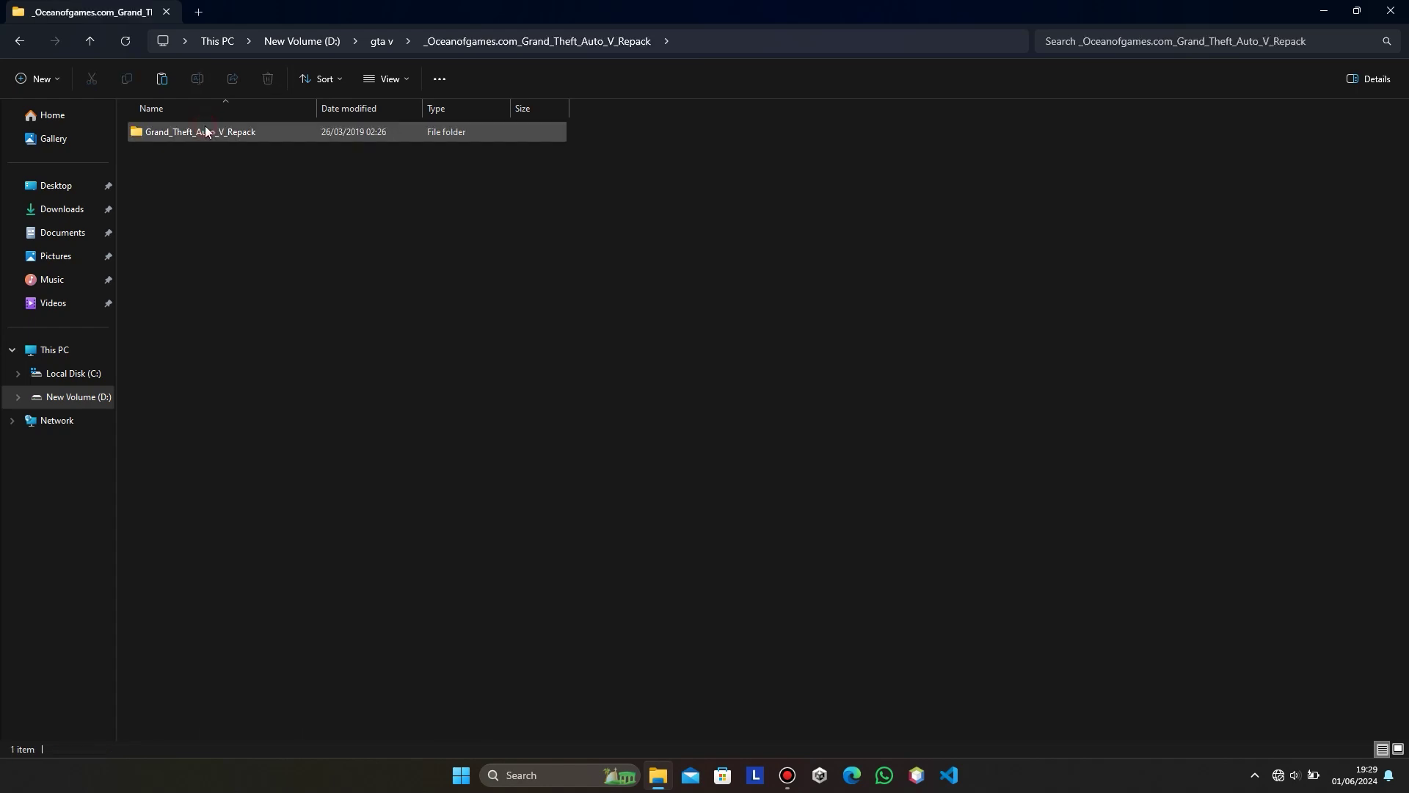
double_click(205, 131)
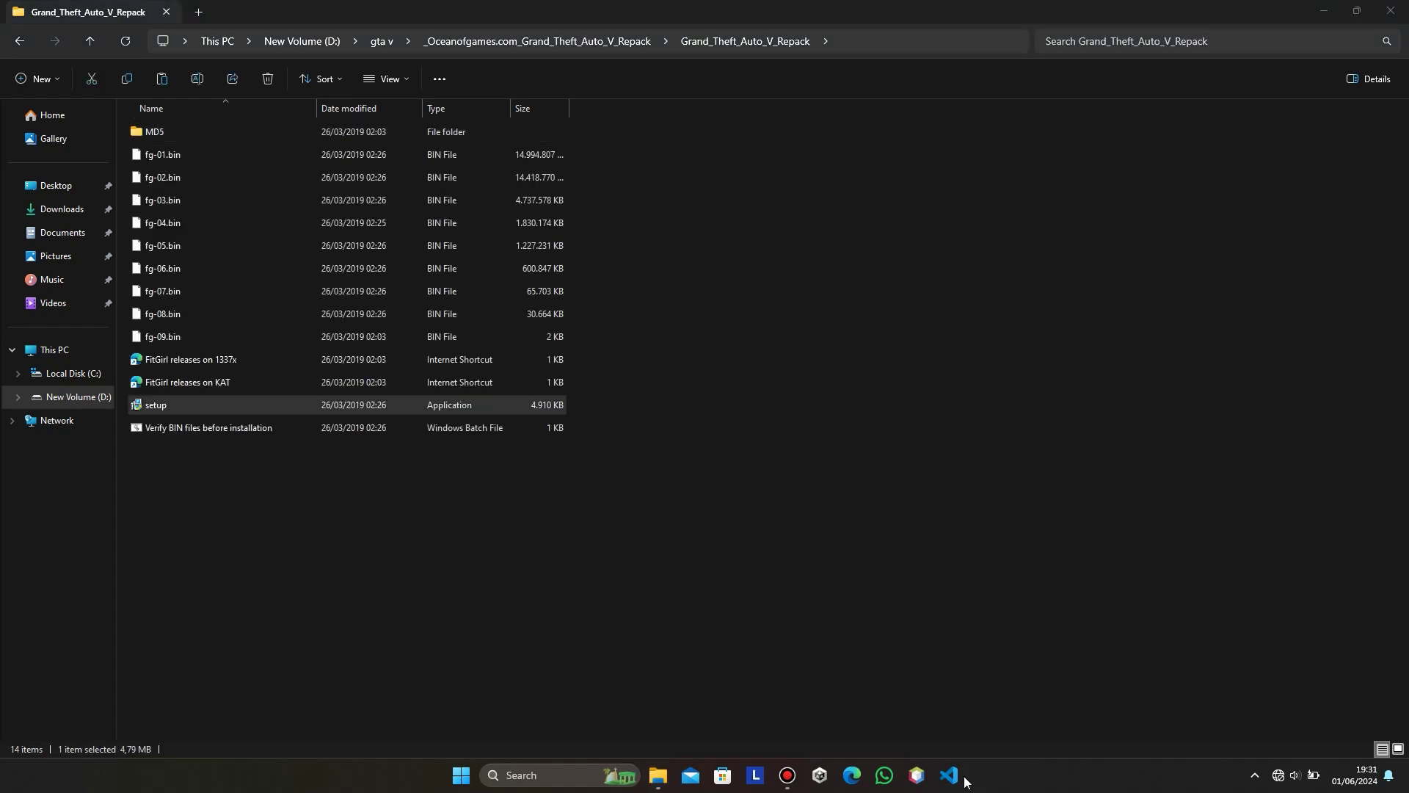
right_click(161, 408)
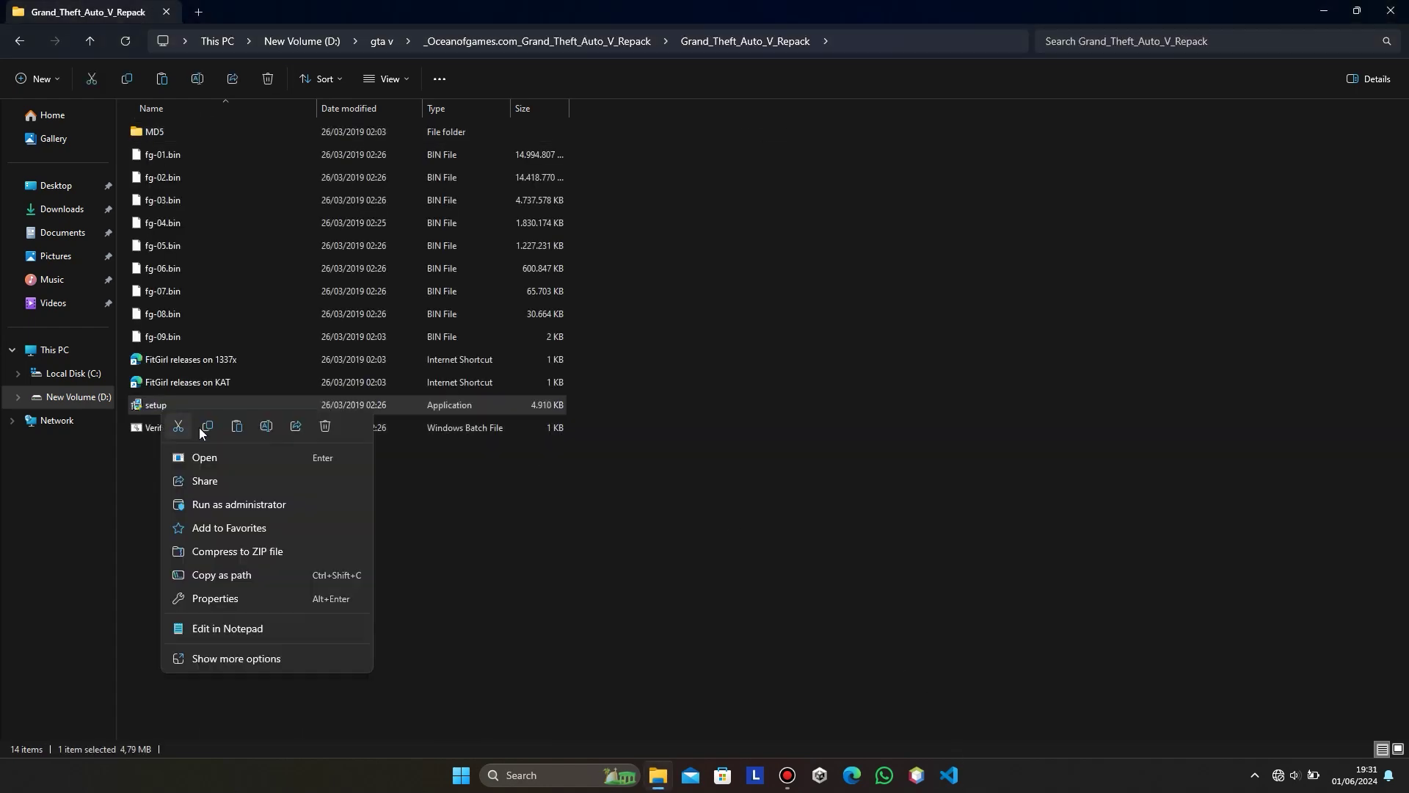
left_click(232, 504)
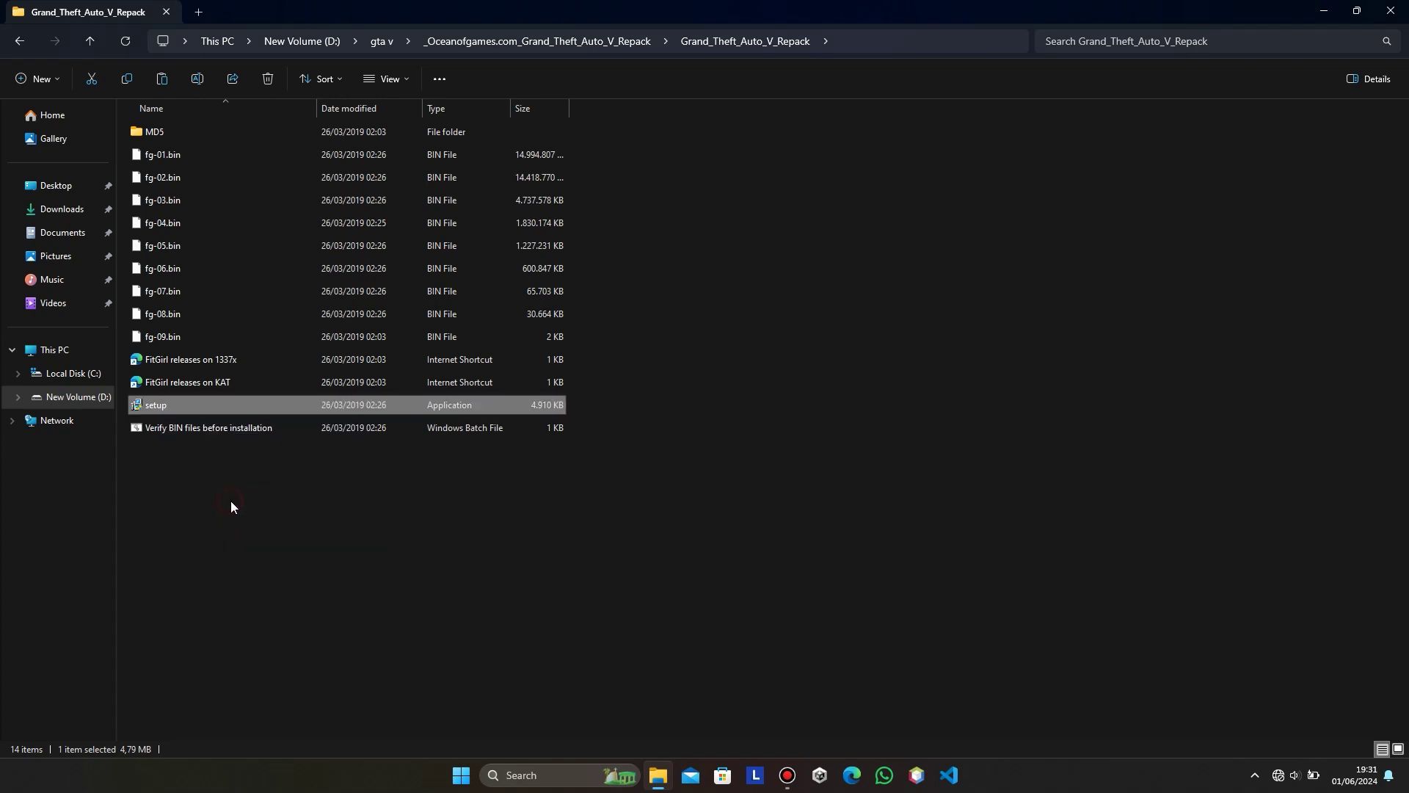
left_click(726, 422)
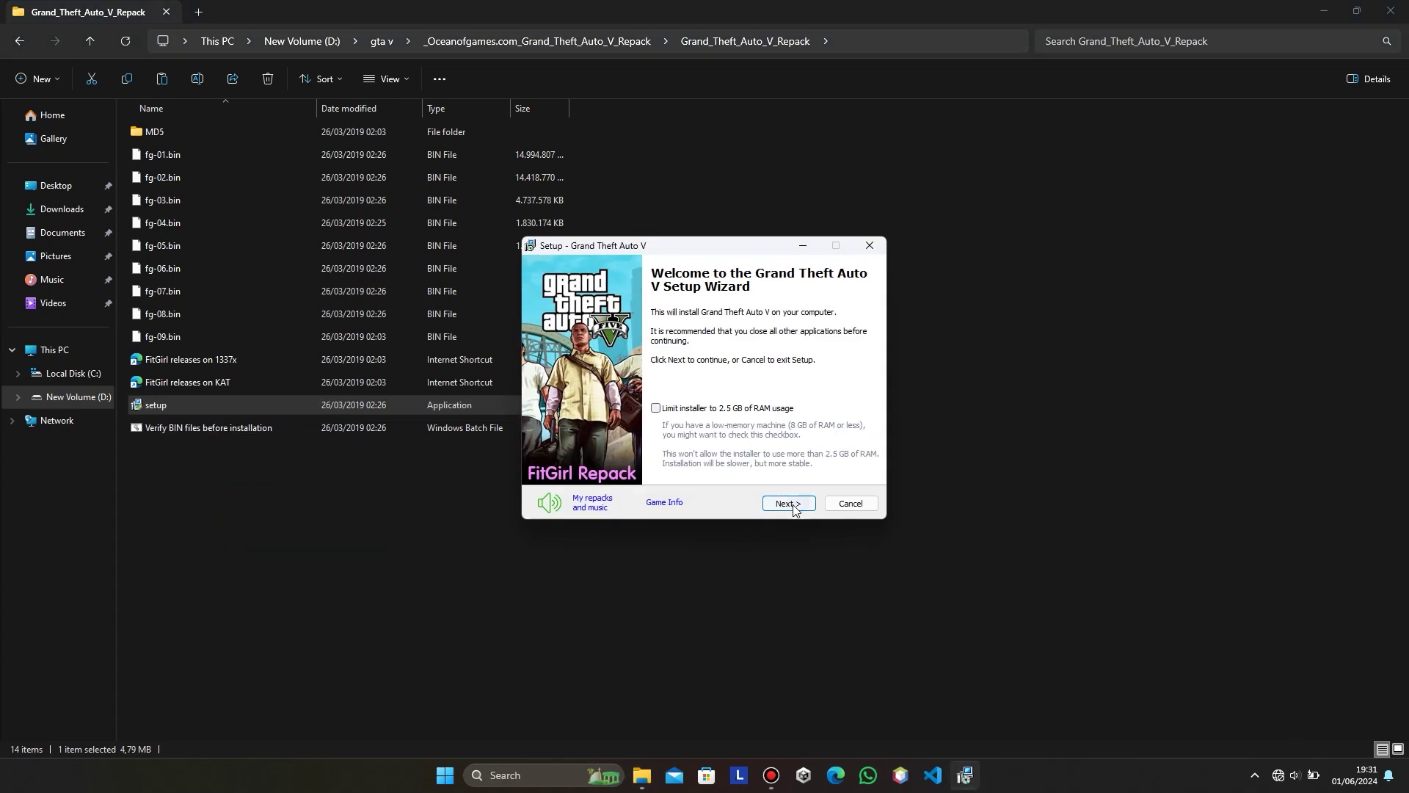
- Set the installation destination to C:\Grand Theft Auto V and continue to the component selection
left_click(795, 509)
left_click(794, 509)
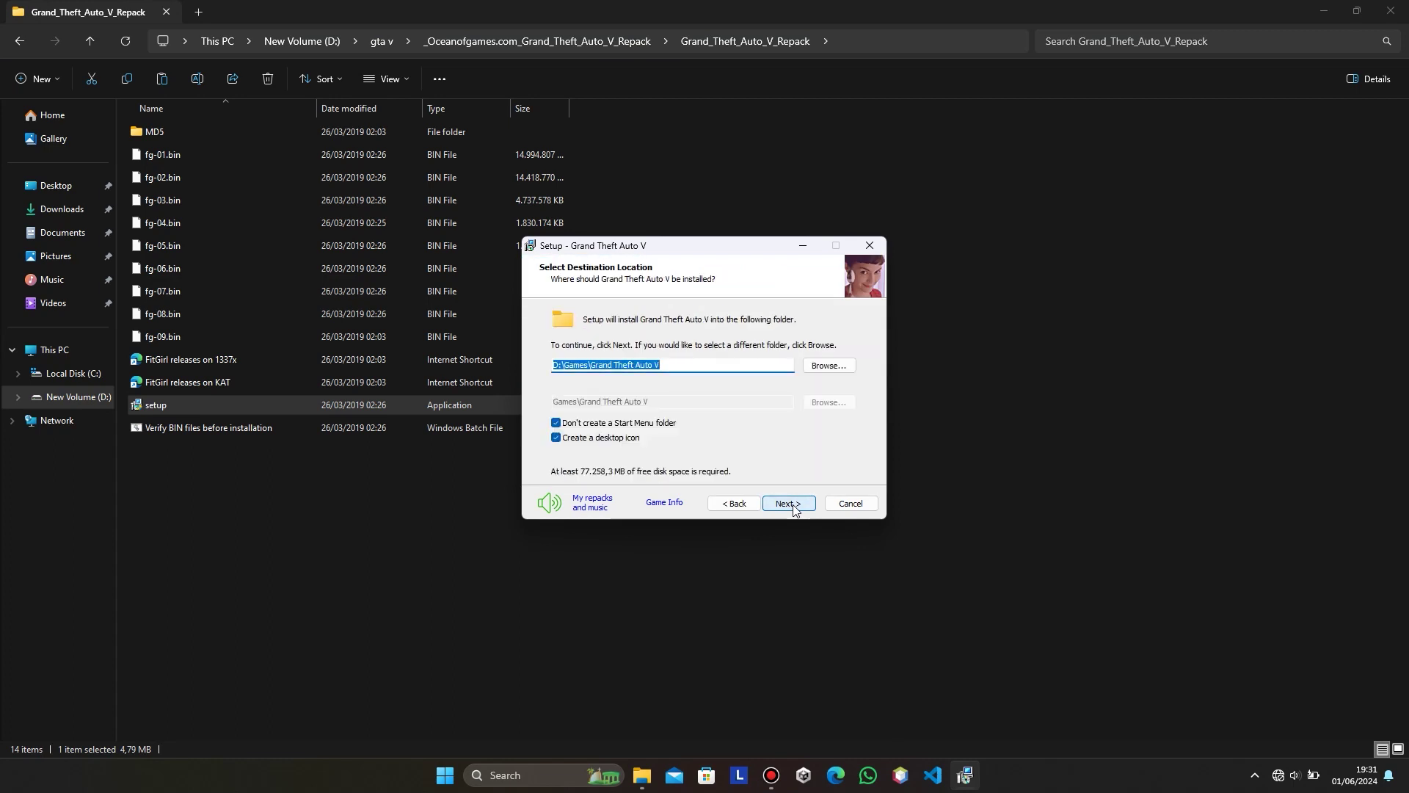
left_click(822, 367)
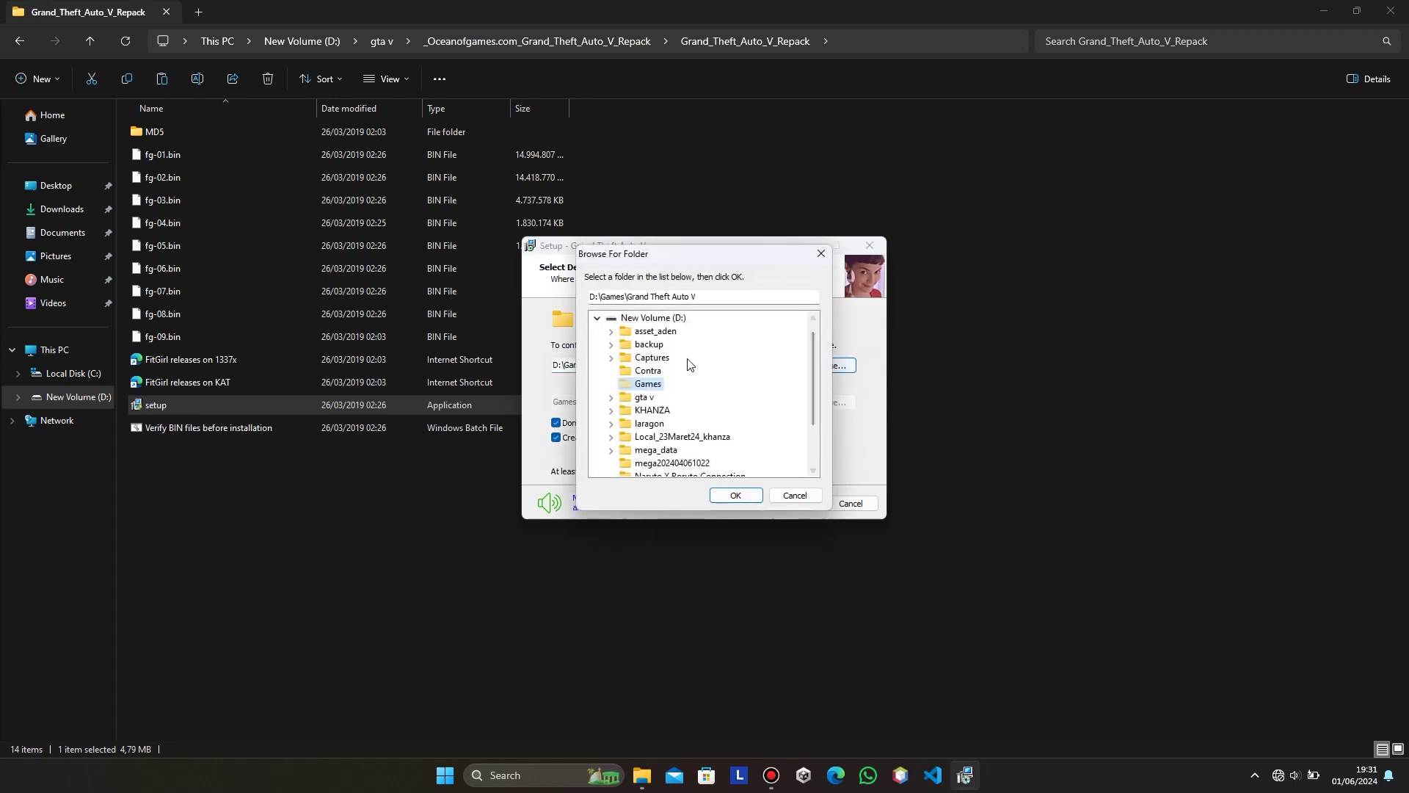
scroll(658, 322, "up", 1)
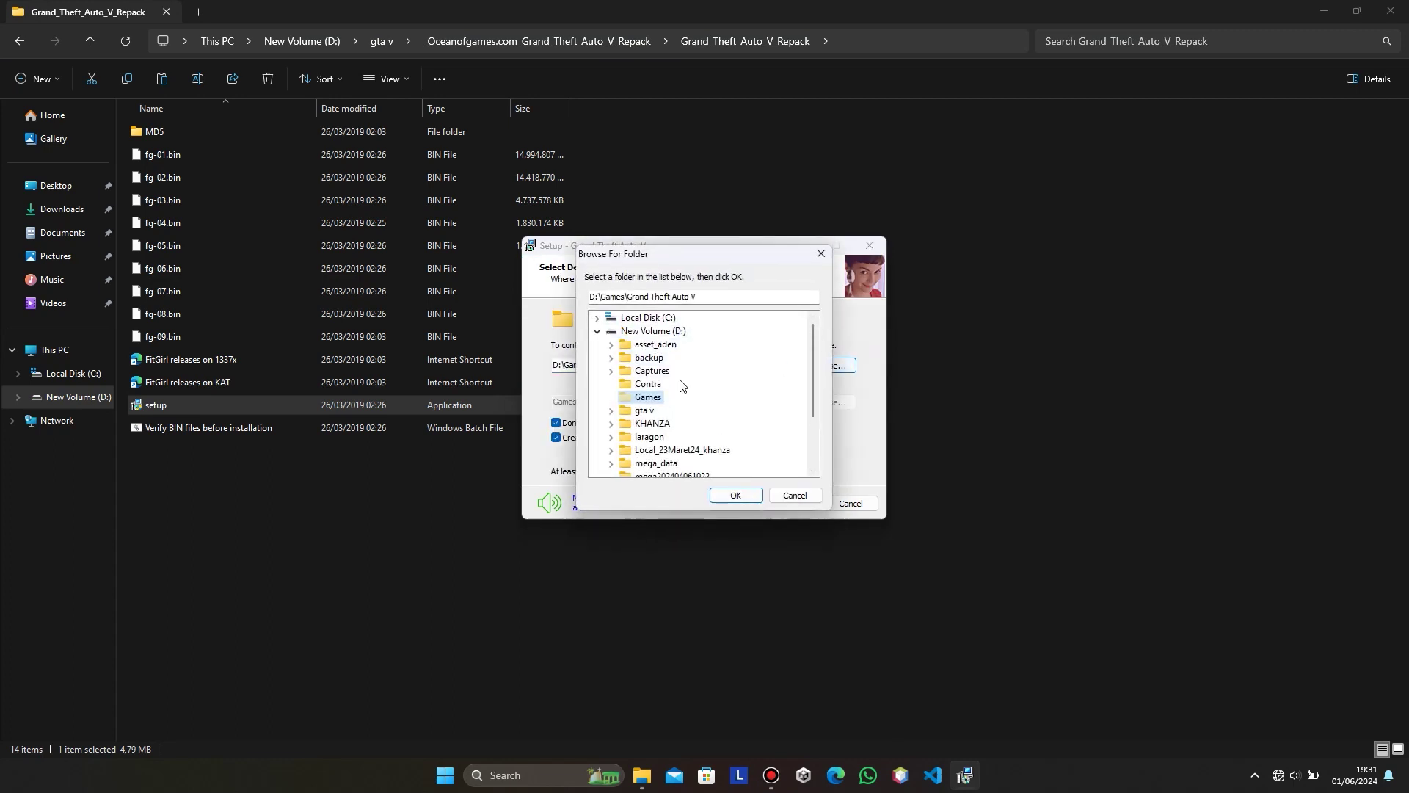
left_click(665, 323)
left_click(734, 496)
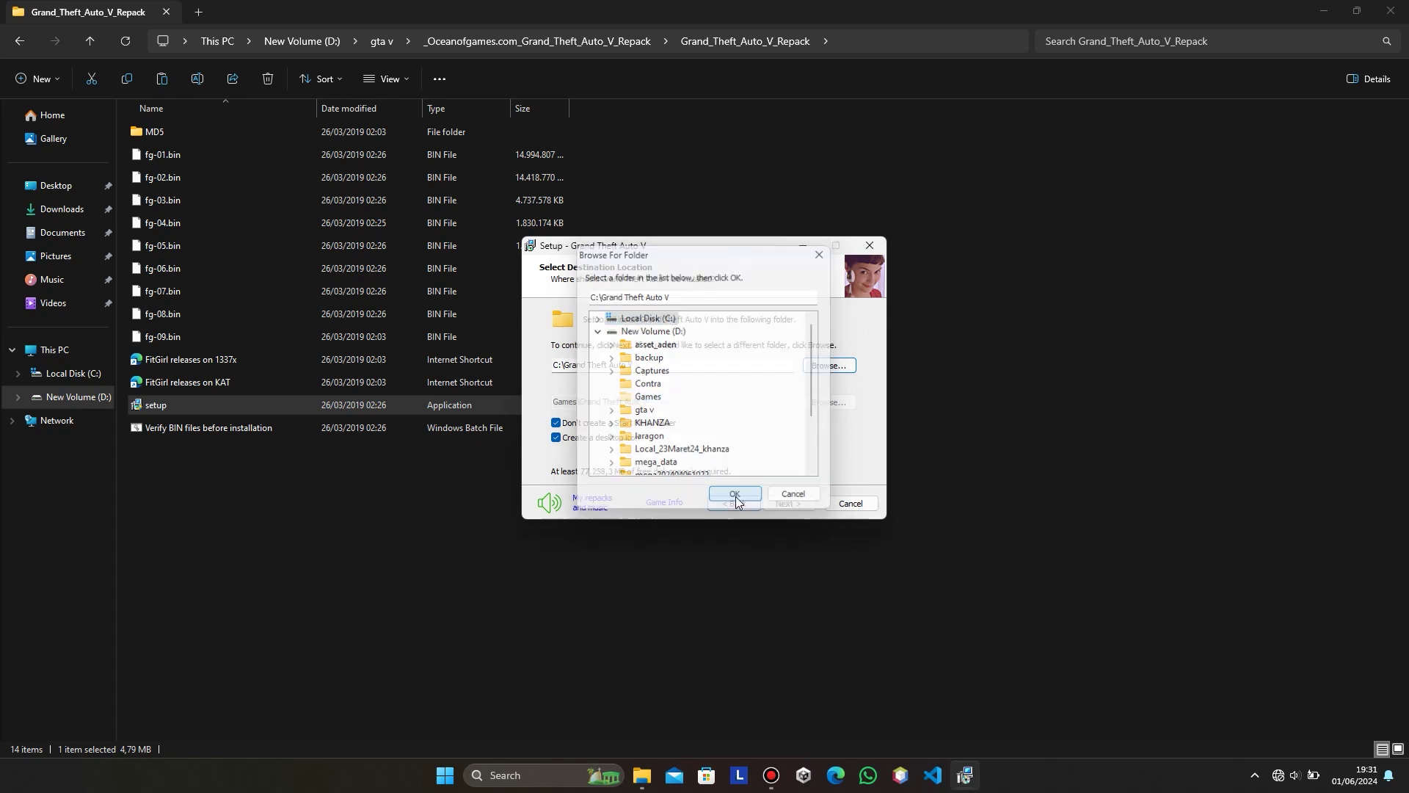
left_click(793, 504)
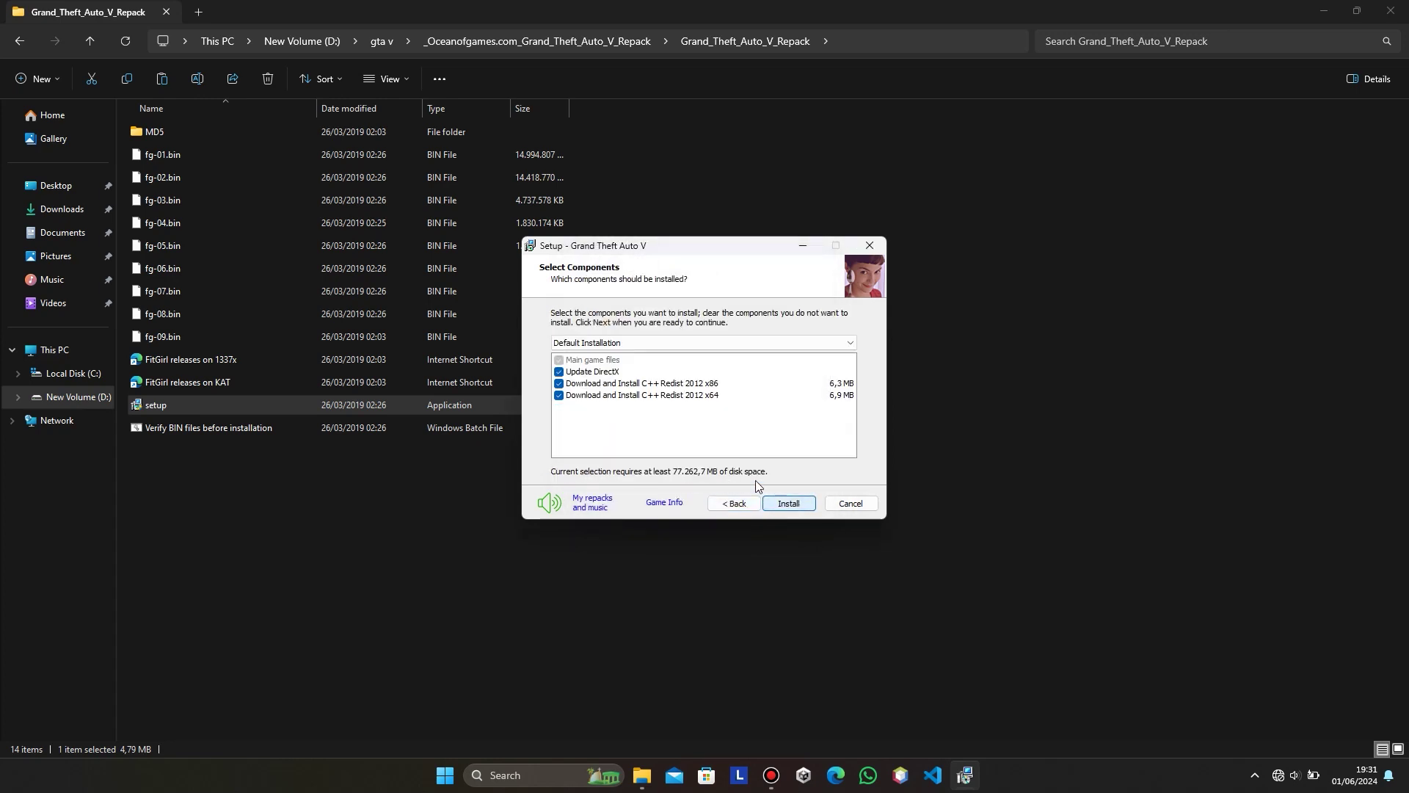
- Exclude Update DirectX and the C++ Redist 2012 x86 and x64 components and start the installation
left_click(559, 371)
left_click(560, 383)
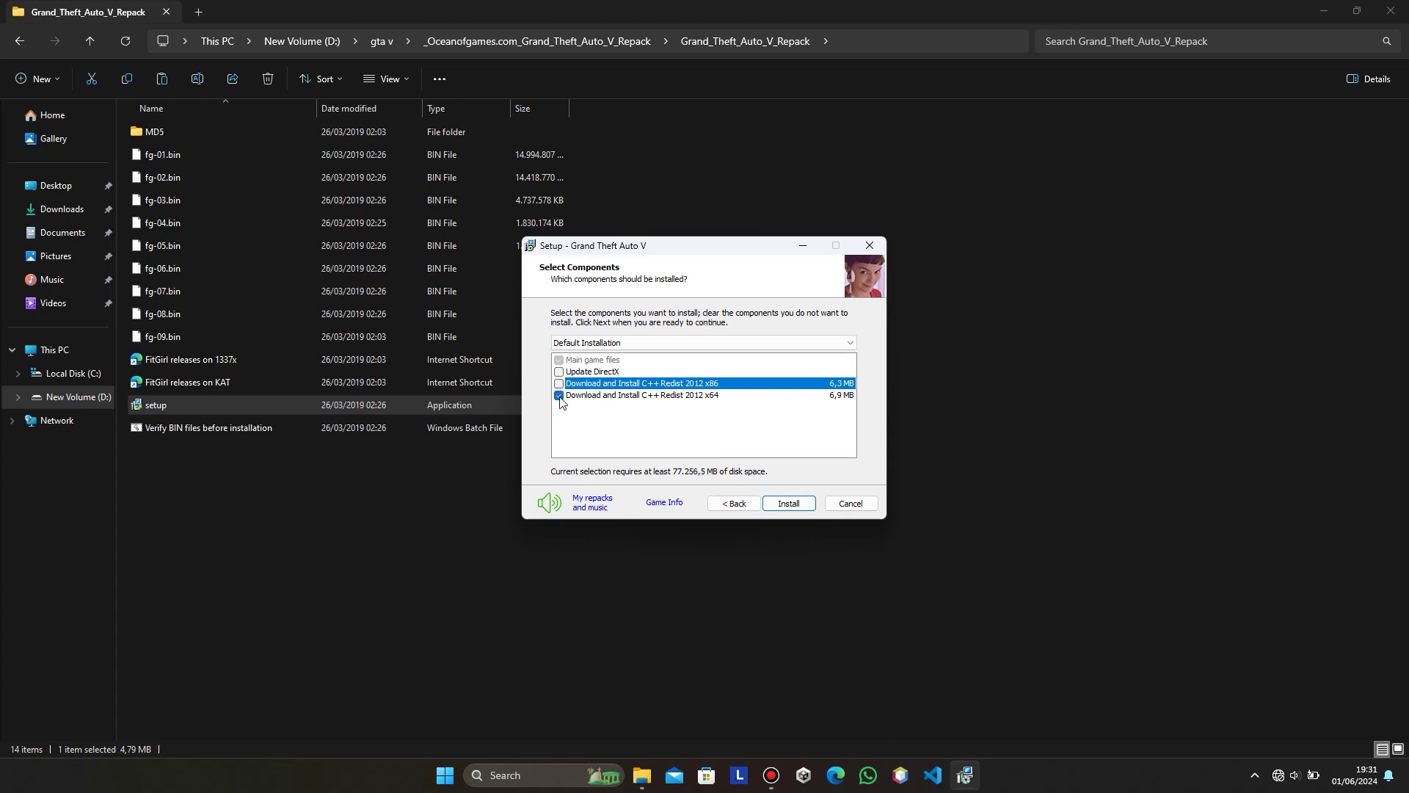
left_click(559, 395)
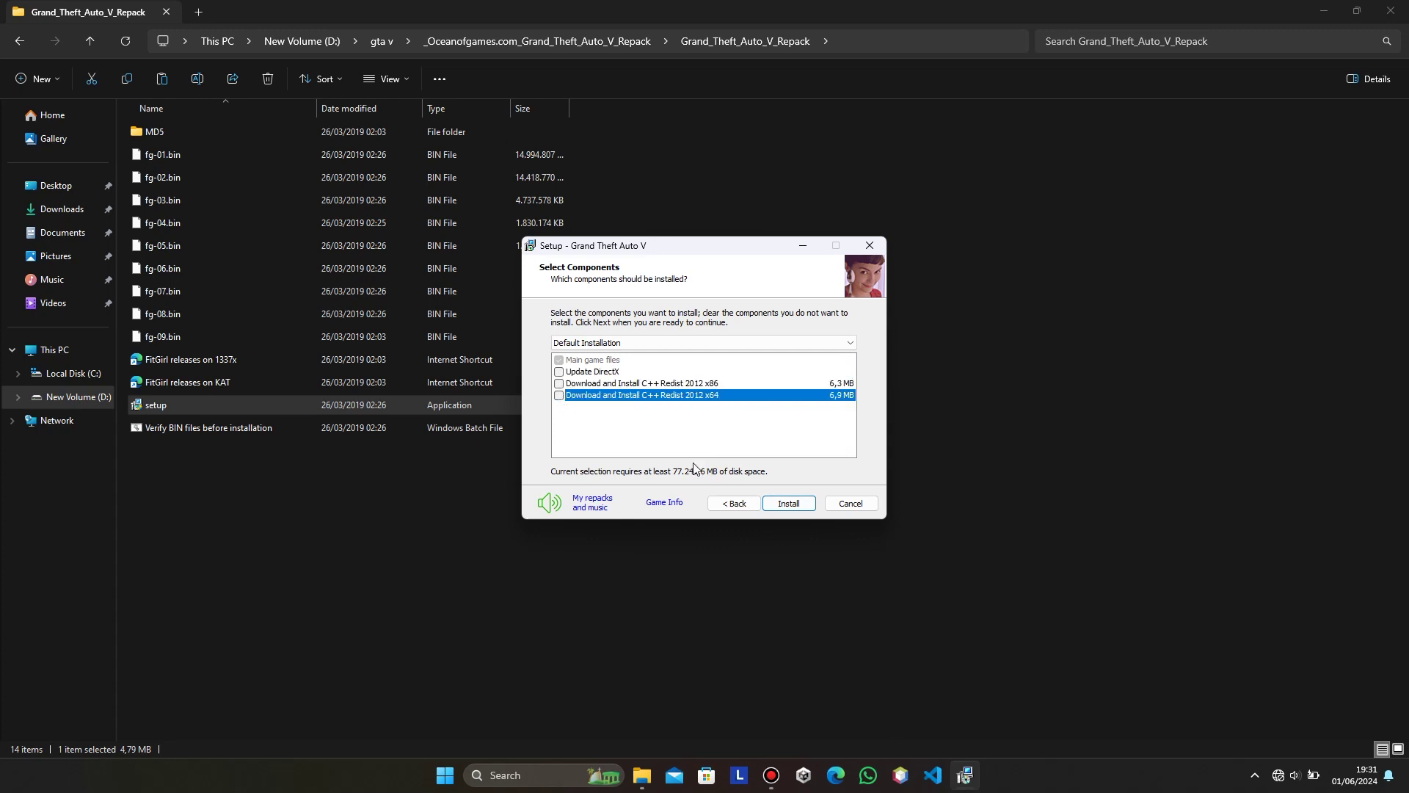
left_click(787, 505)
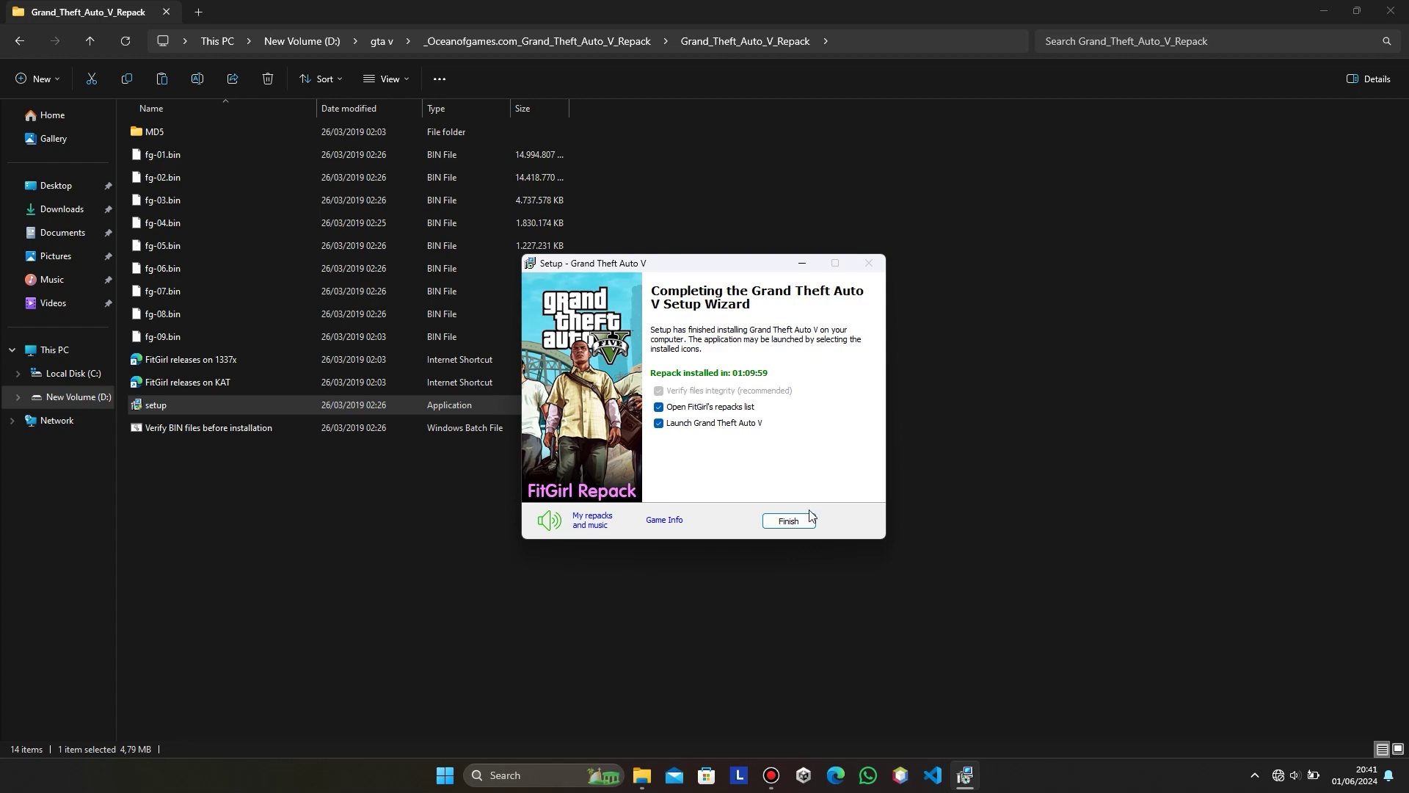
- Finish the setup wizard with game launch enabled, close File Explorer and move the file verification window towards the desktop's centre
left_click(787, 520)
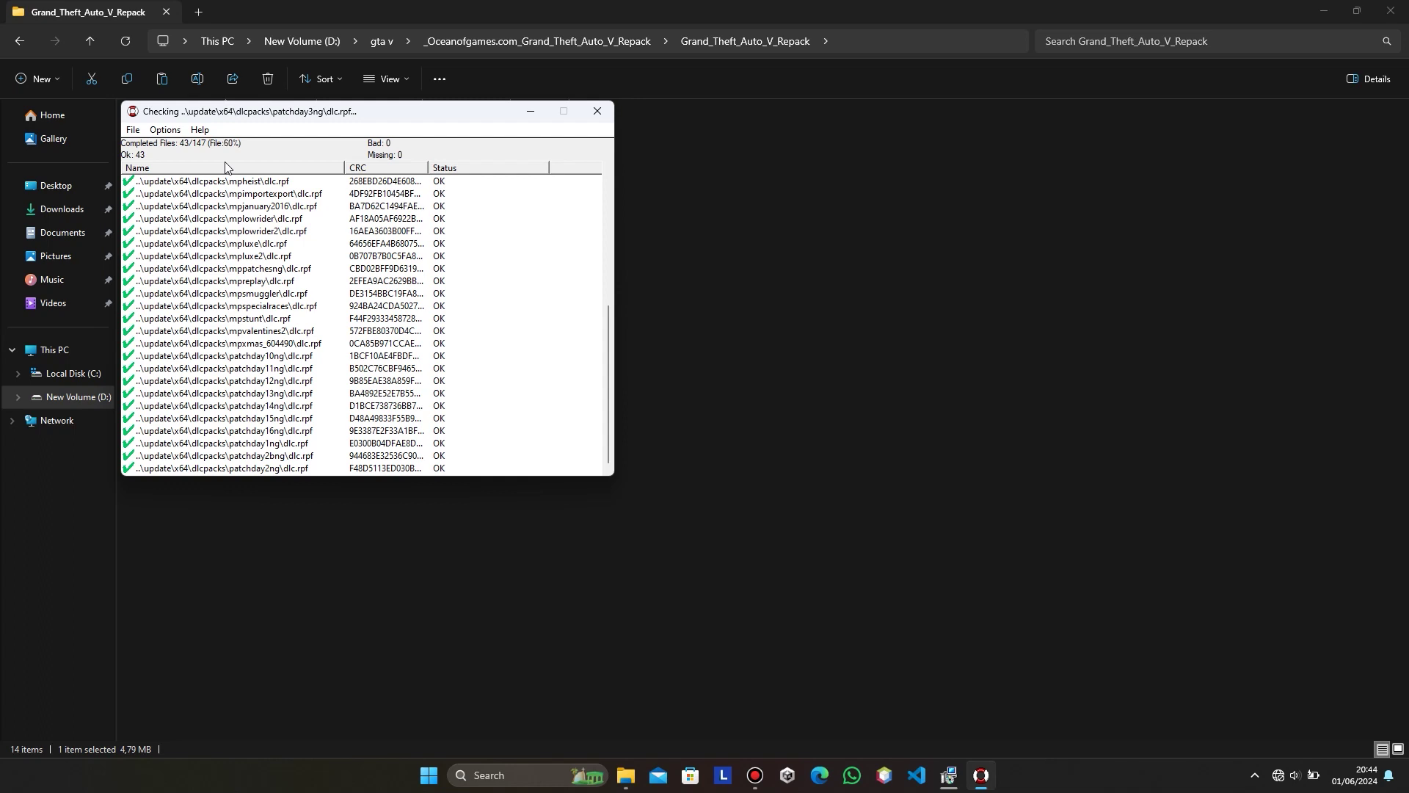
left_click(1391, 10)
left_click_drag(387, 115, 672, 173)
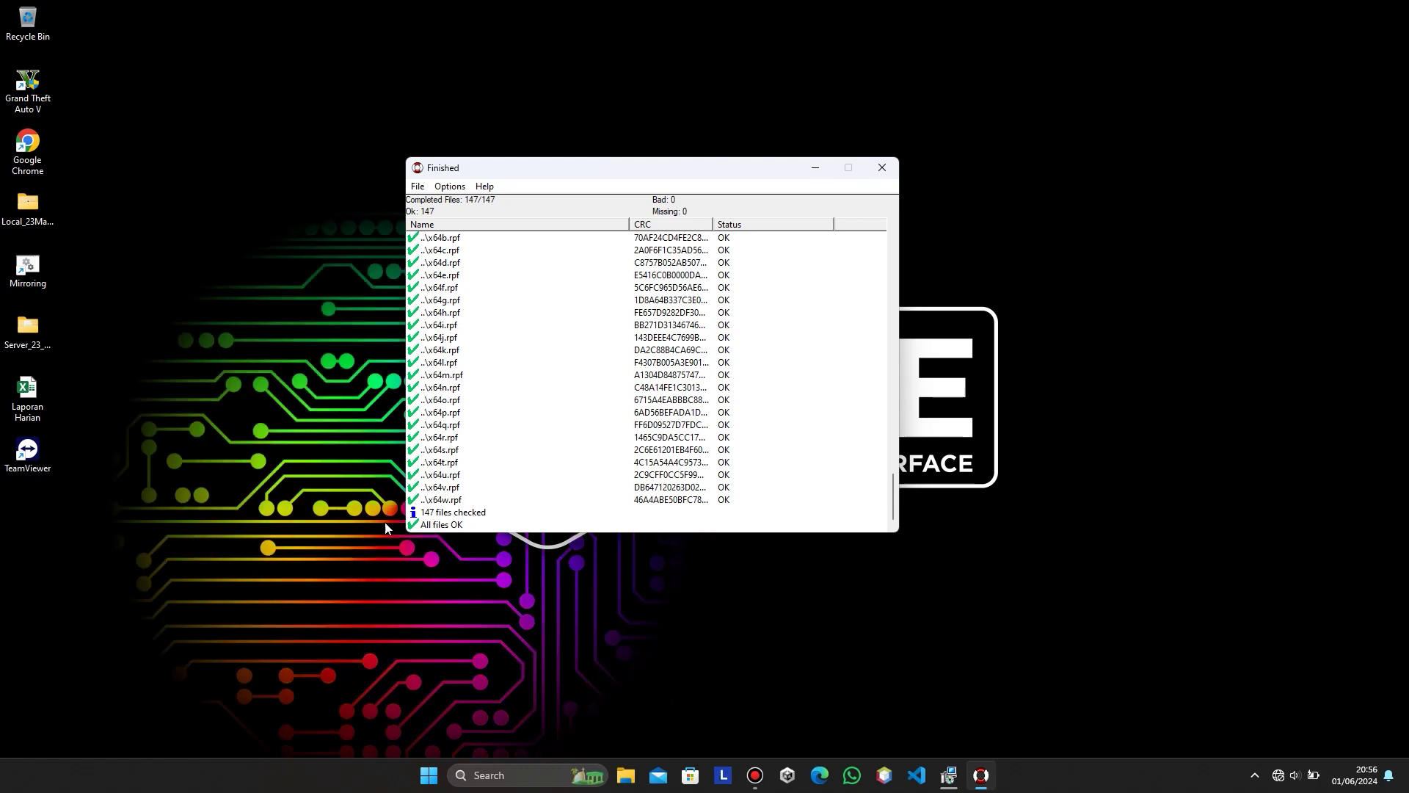
- Review the file integrity check results and close the checker and the repack site's browser window
scroll(481, 484, "up", 2)
scroll(477, 483, "down", 2)
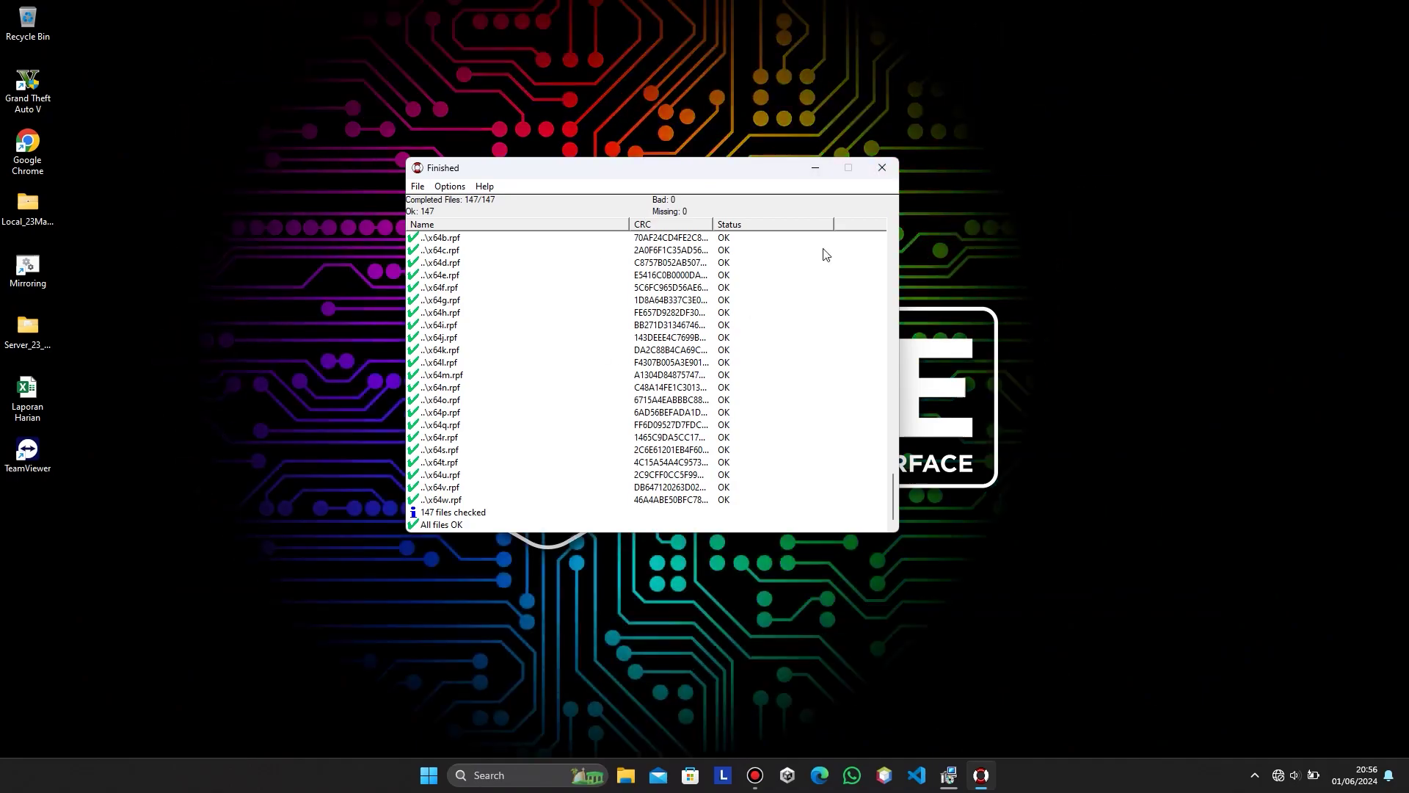
left_click(877, 174)
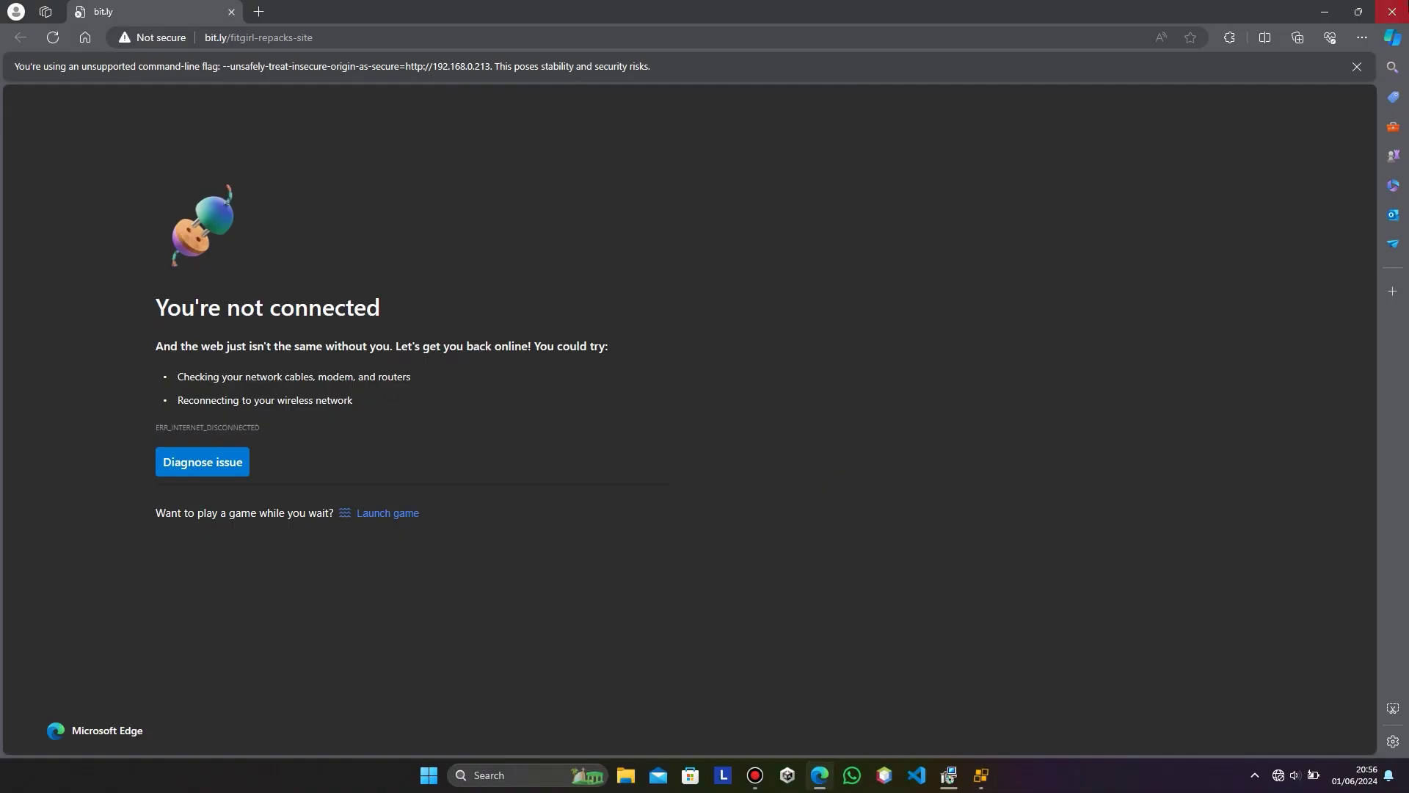
left_click(1393, 11)
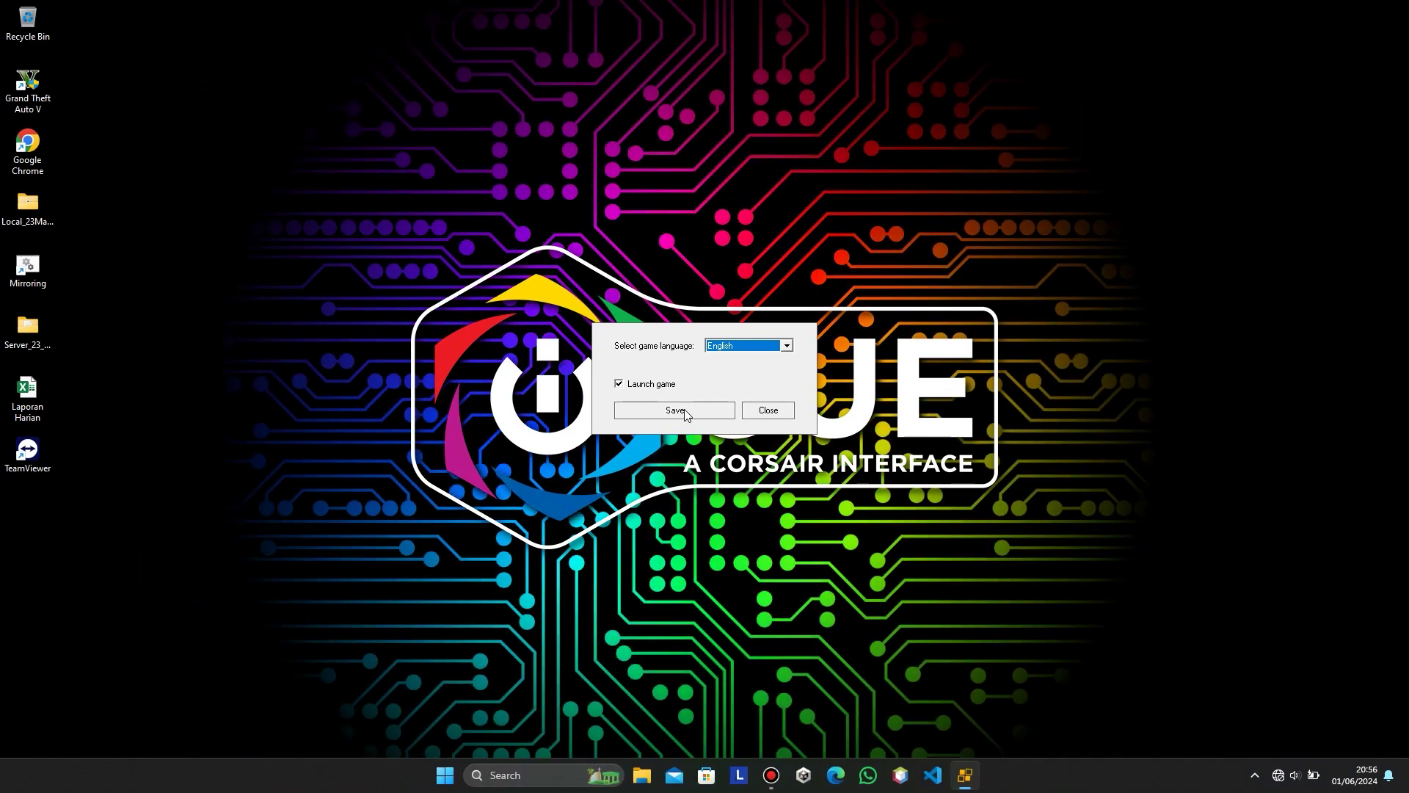
- Save English as the game language with Launch game enabled, and confirm the display calibration
left_click(676, 411)
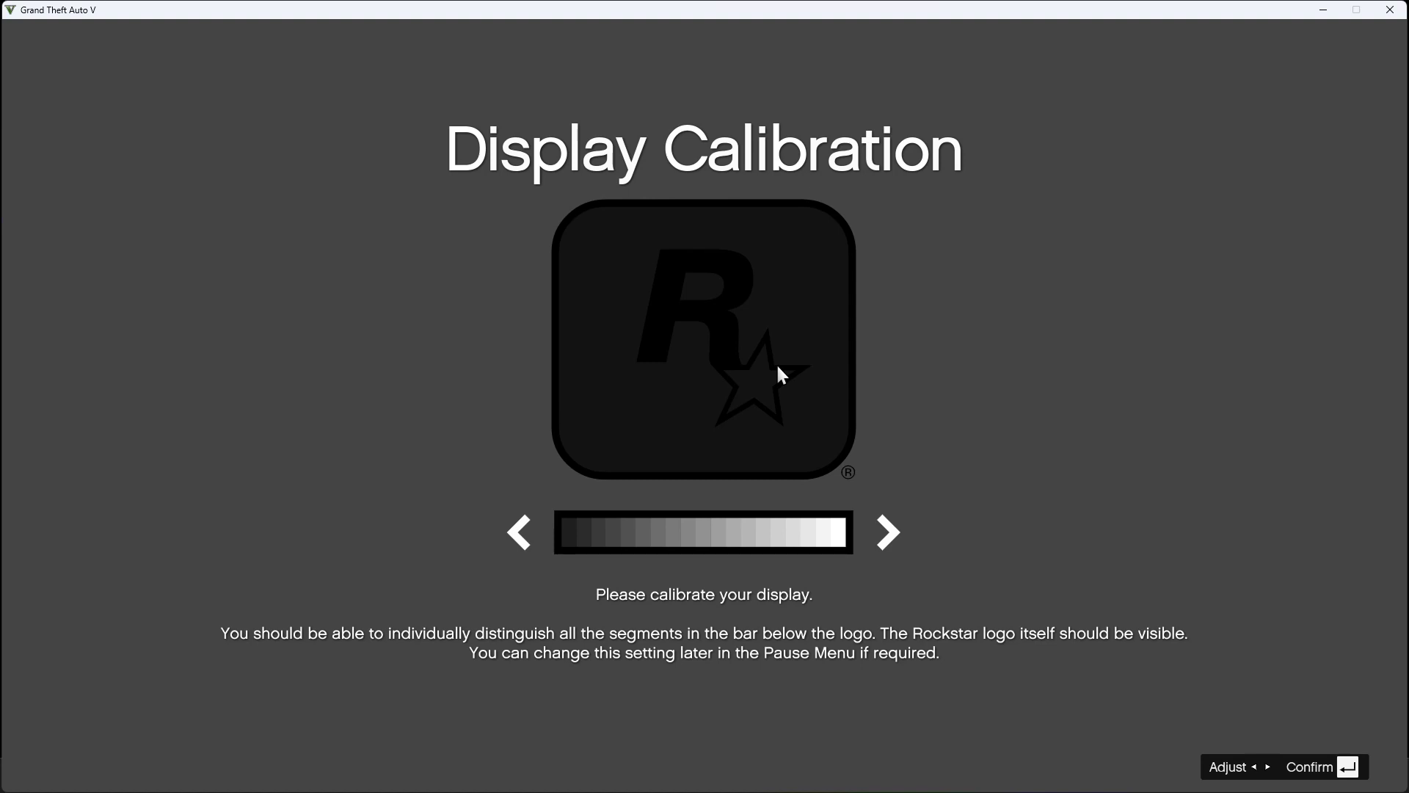
key("Return")
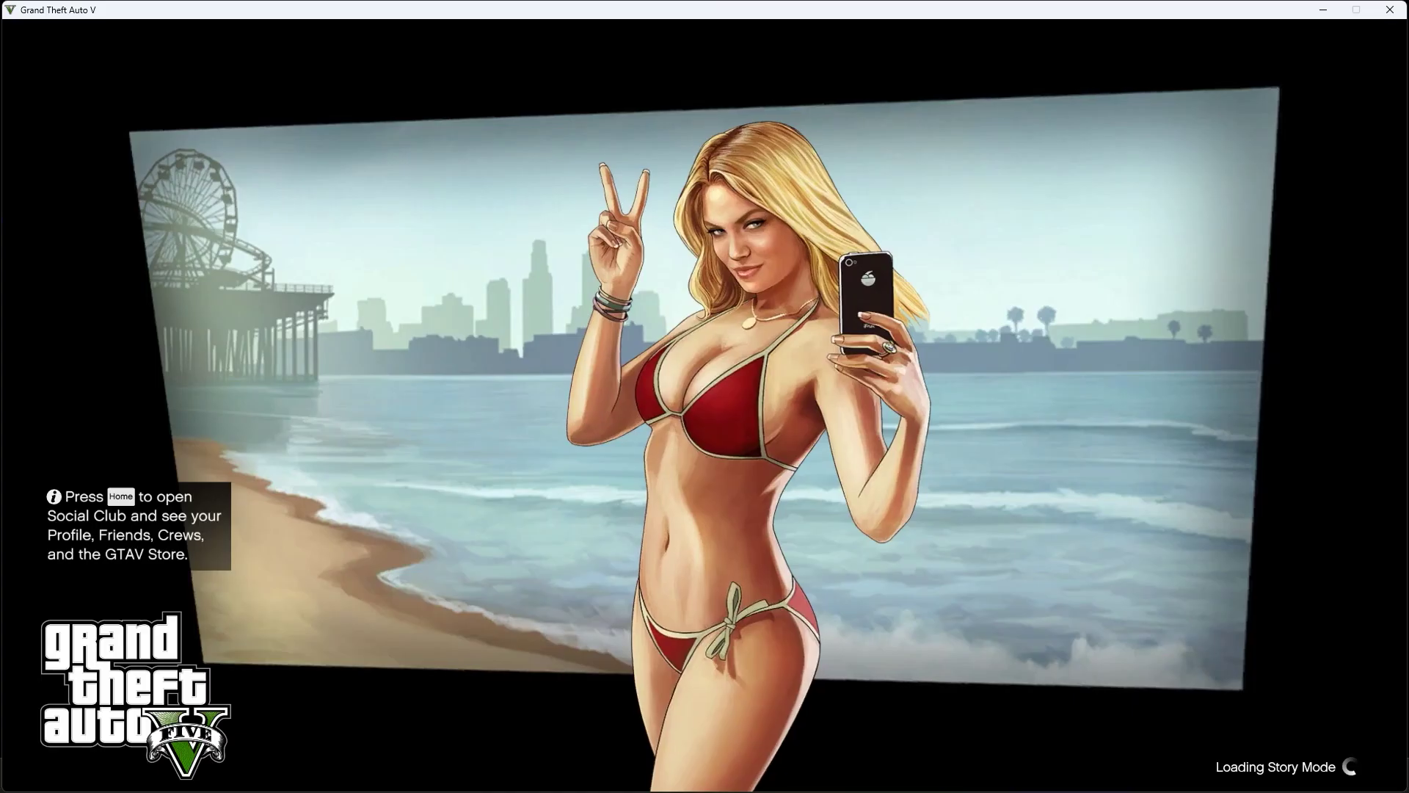